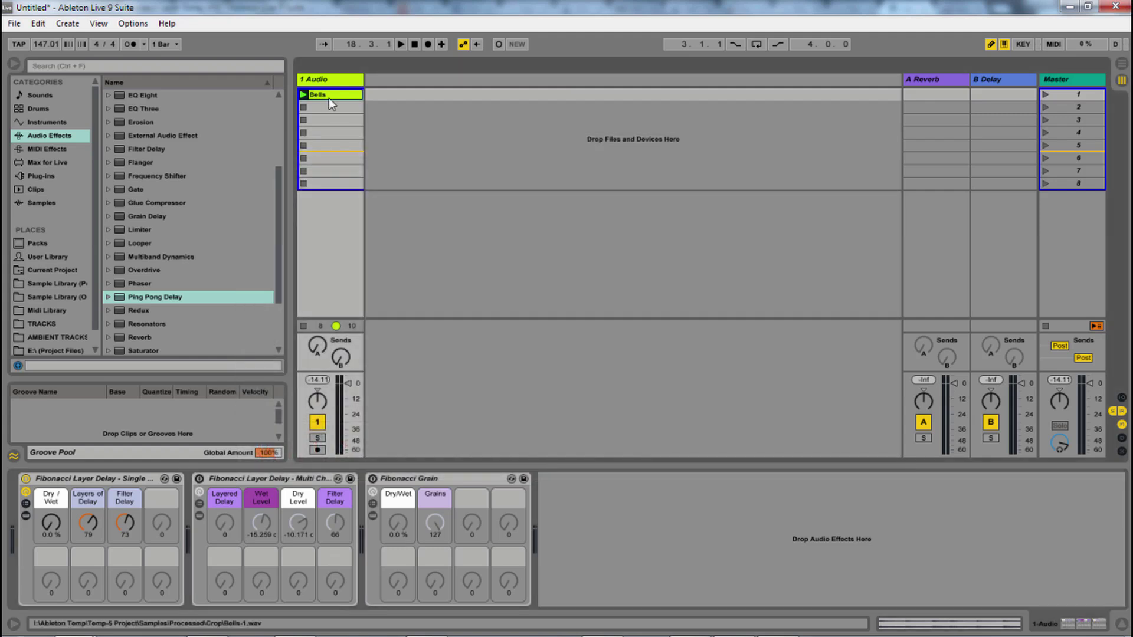
# Step: Play the Bells clip with the Single rack at 65% wet, Layers of Delay 56 and Filter Delay 75
pyautogui.click(302, 94)
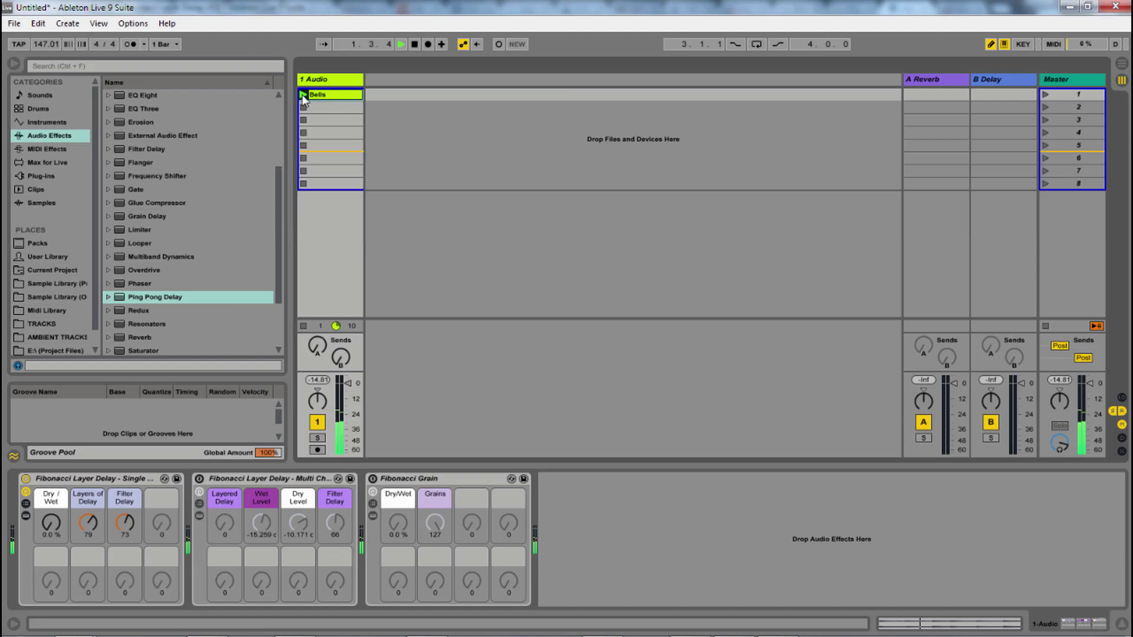
pyautogui.click(52, 525)
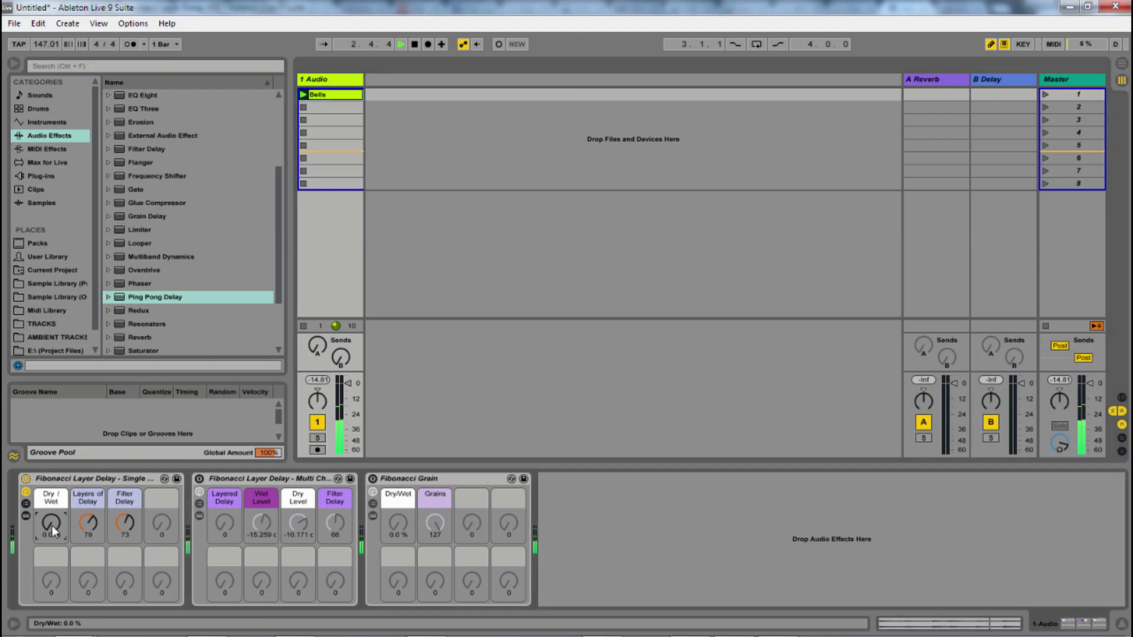
pyautogui.moveTo(52, 525); pyautogui.dragTo(52, 489)
pyautogui.moveTo(87, 524); pyautogui.dragTo(88, 552)
pyautogui.moveTo(125, 522)
pyautogui.mouseDown()
pyautogui.moveTo(125, 507)
pyautogui.moveTo(124, 551)
pyautogui.moveTo(125, 520)
pyautogui.mouseUp()
pyautogui.moveTo(52, 523); pyautogui.dragTo(52, 515)
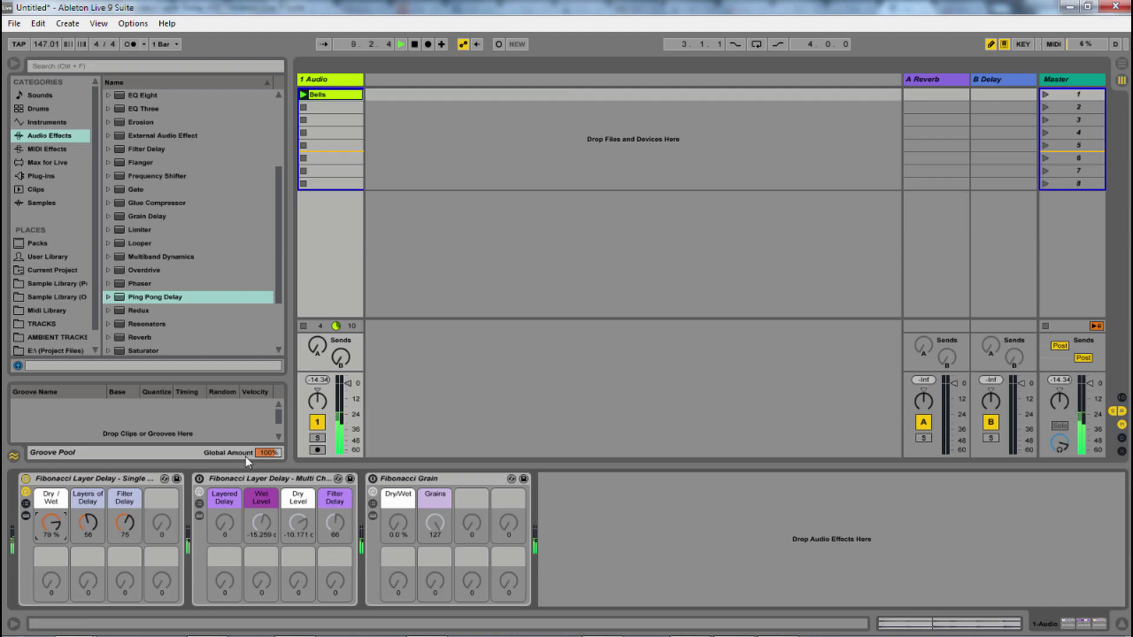
# Step: Enable the Multi Chain rack with Layered Delay at 117 and Wet Level at -8.031 dB, and adjust its Filter Delay
pyautogui.click(199, 479)
pyautogui.moveTo(219, 515); pyautogui.dragTo(219, 478)
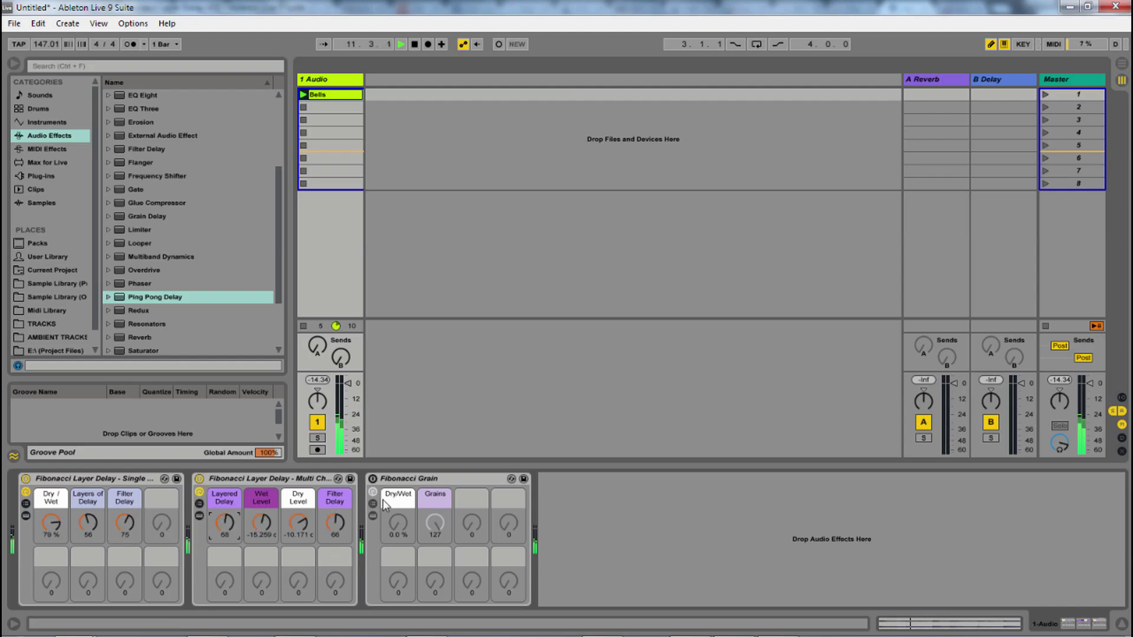
pyautogui.moveTo(238, 522); pyautogui.dragTo(237, 493)
pyautogui.moveTo(336, 522); pyautogui.dragTo(335, 502)
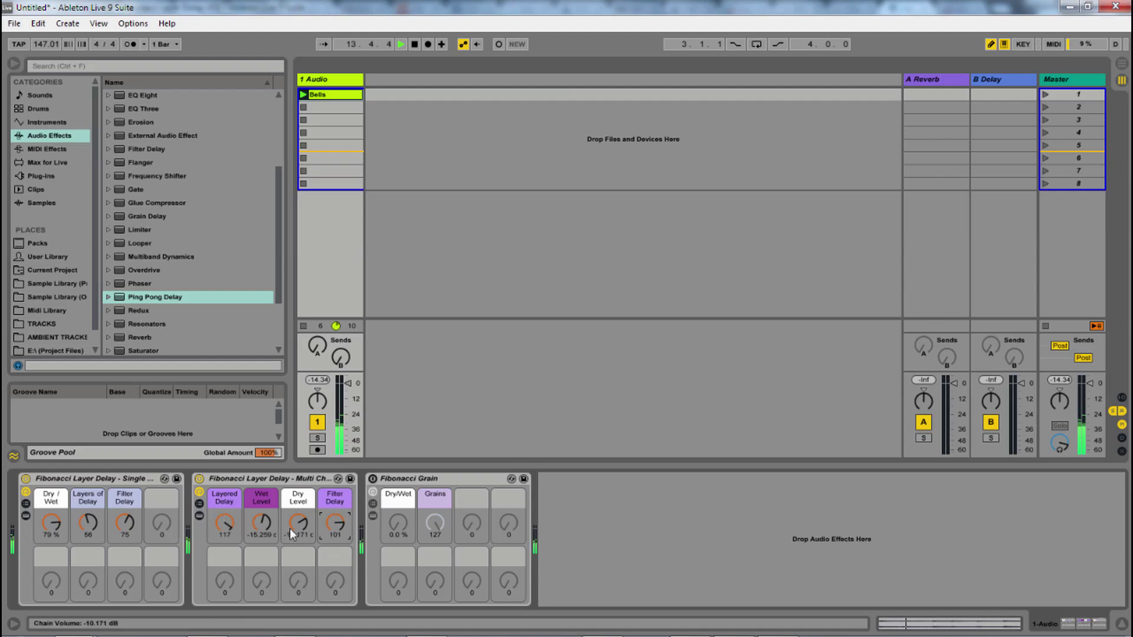
pyautogui.moveTo(249, 529); pyautogui.dragTo(249, 537)
pyautogui.moveTo(335, 522); pyautogui.dragTo(321, 460)
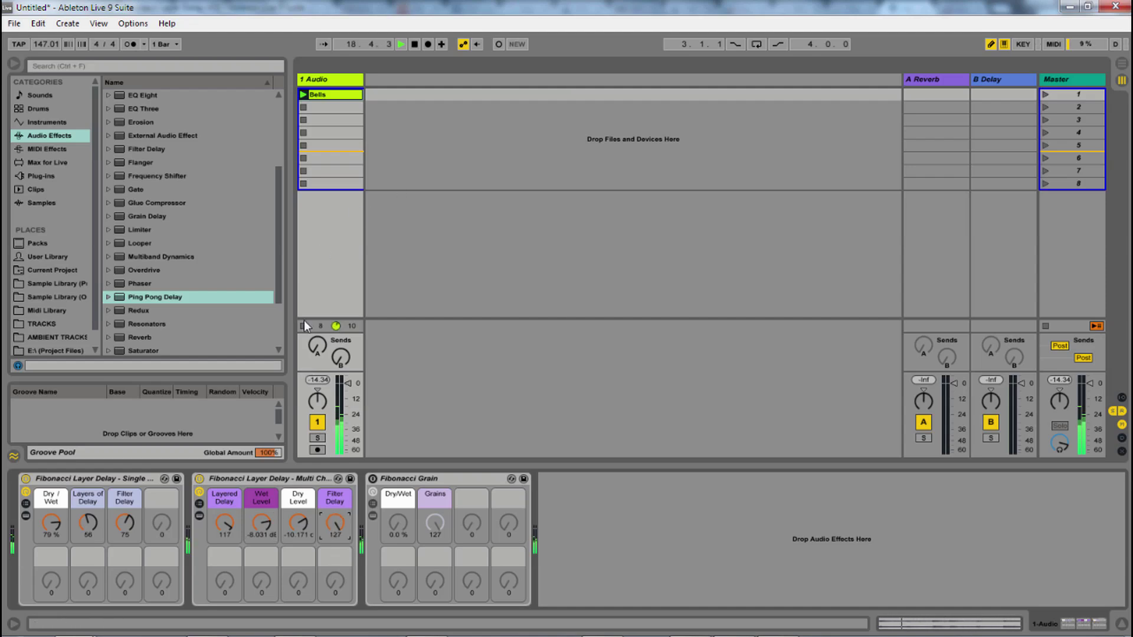
# Step: Return Layered Delay and the Single rack's wet mix to 0, then stop playback
pyautogui.click(224, 522)
pyautogui.moveTo(224, 523); pyautogui.dragTo(224, 566)
pyautogui.moveTo(44, 523); pyautogui.dragTo(45, 566)
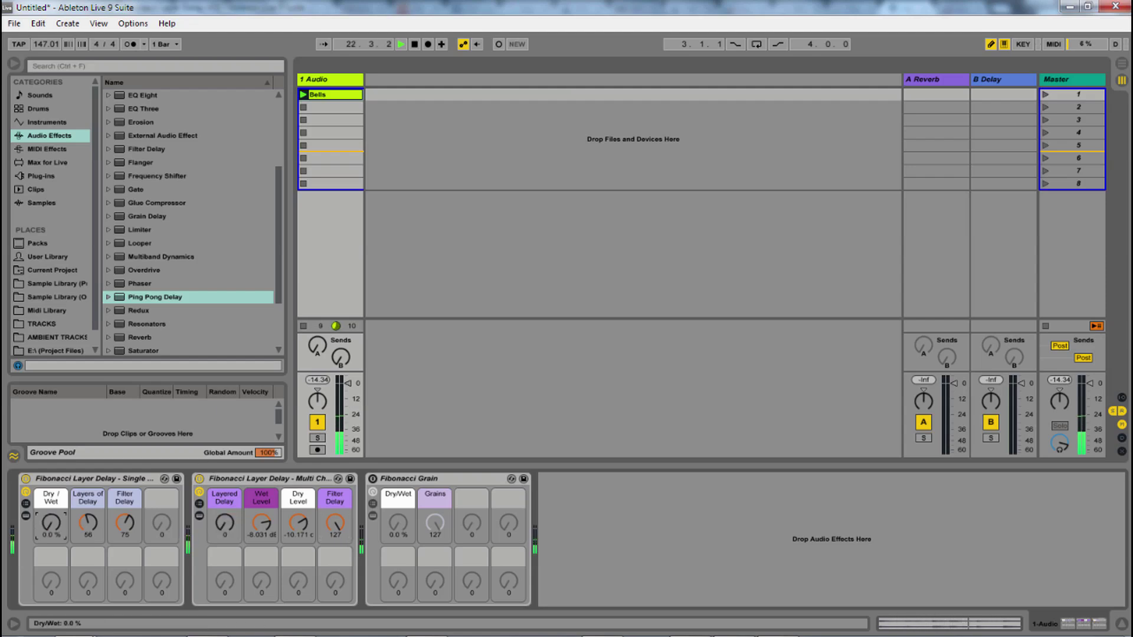
pyautogui.press('space')
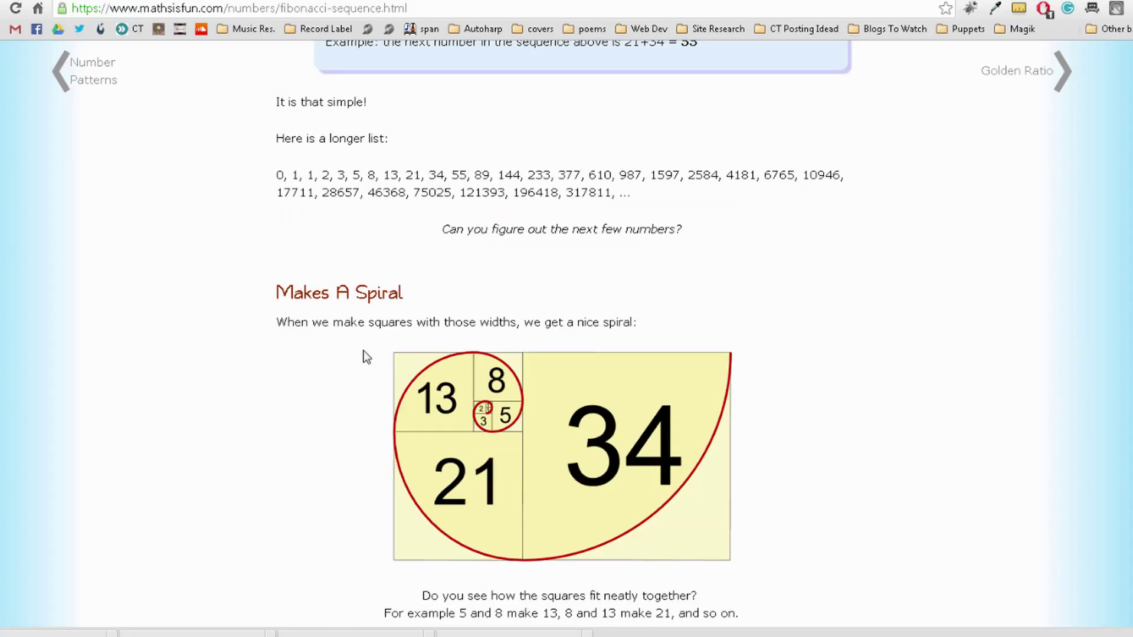
pyautogui.scroll(8, 364, 351)
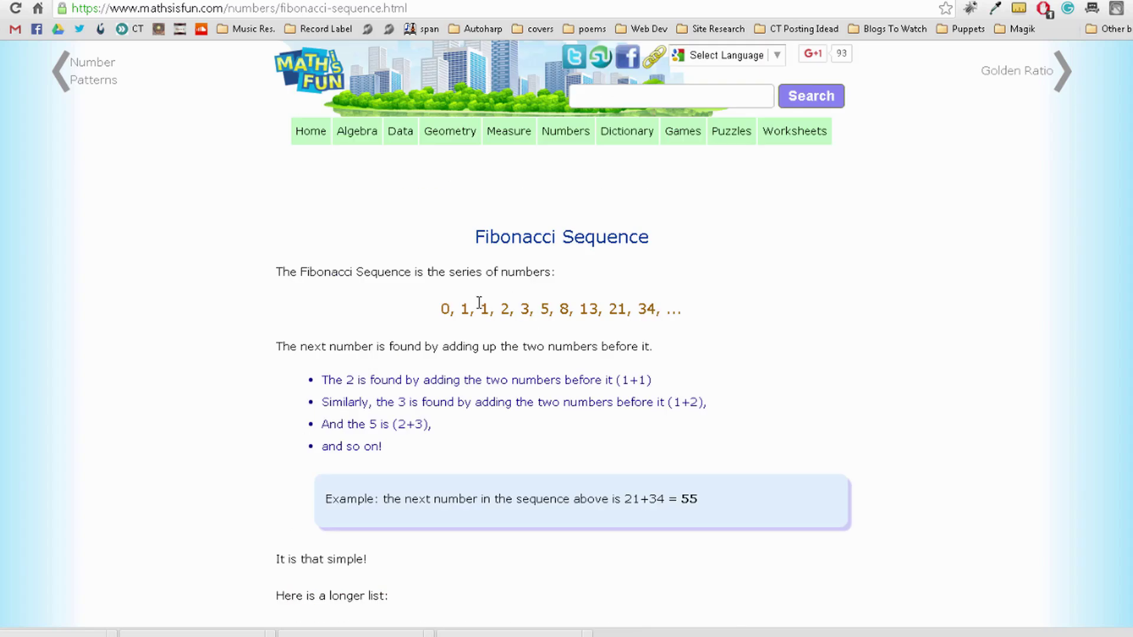
pyautogui.moveTo(481, 308); pyautogui.dragTo(665, 306)
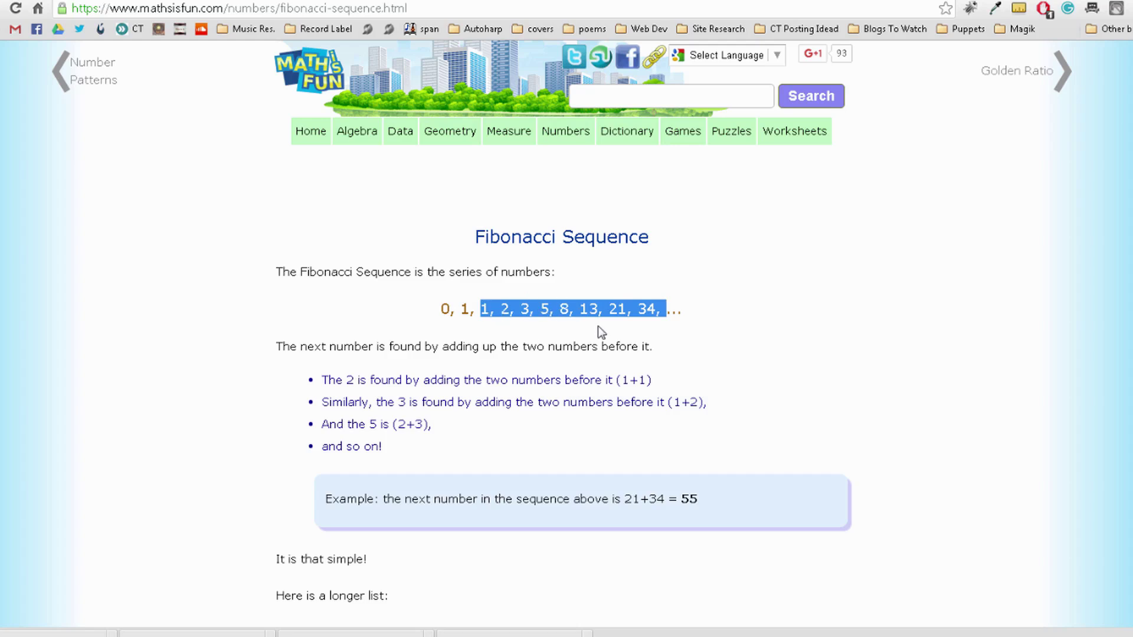
pyautogui.scroll(-10, 597, 326)
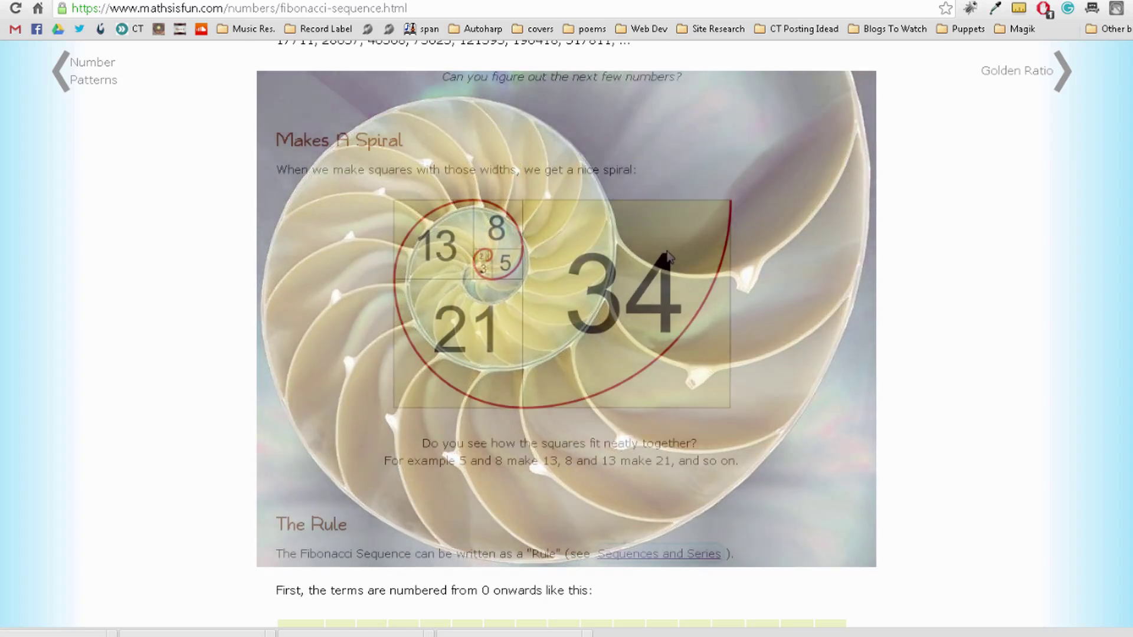
pyautogui.scroll(-8, 668, 251)
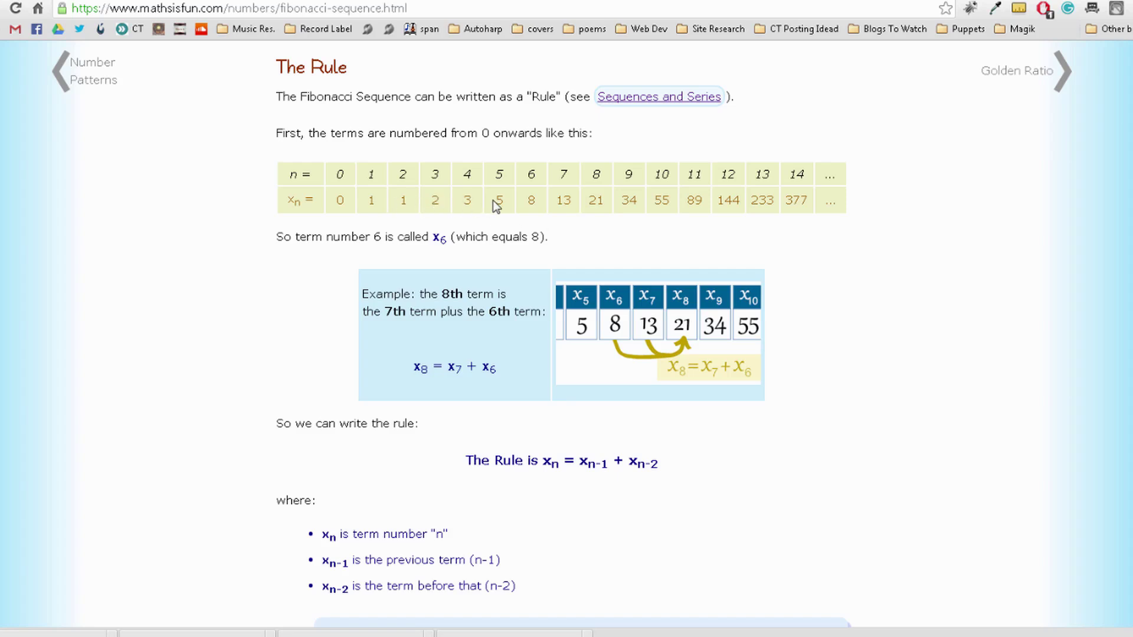
pyautogui.hotkey('alt', 'Tab')
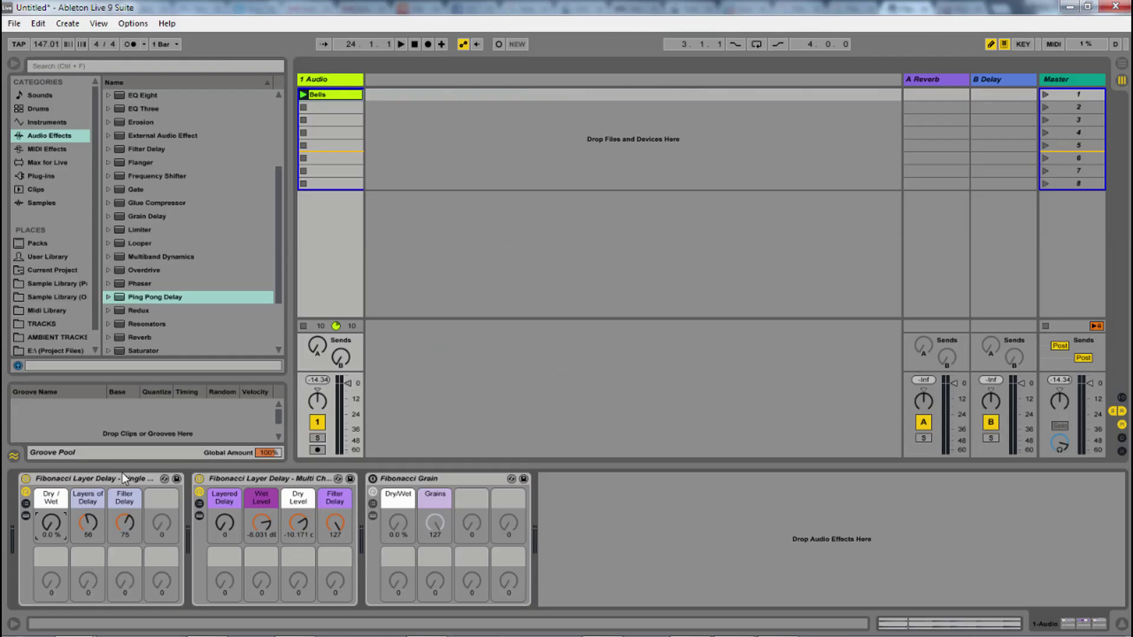
# Step: Select the Fibonacci Layer Delay Single rack and show its chain
pyautogui.click(121, 475)
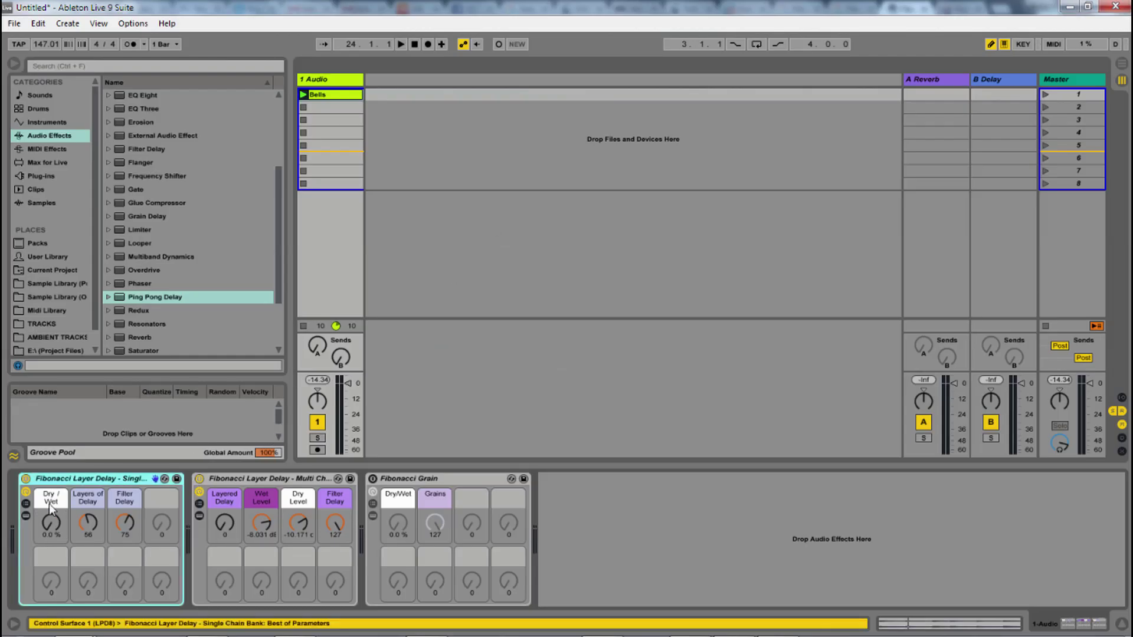
pyautogui.click(24, 504)
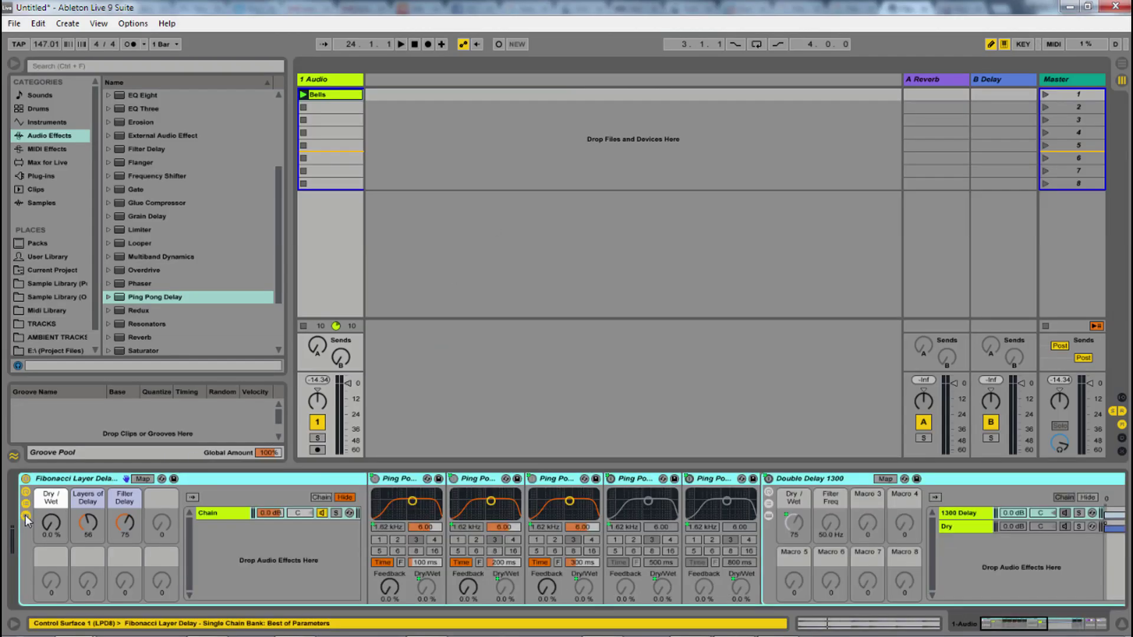
pyautogui.click(236, 514)
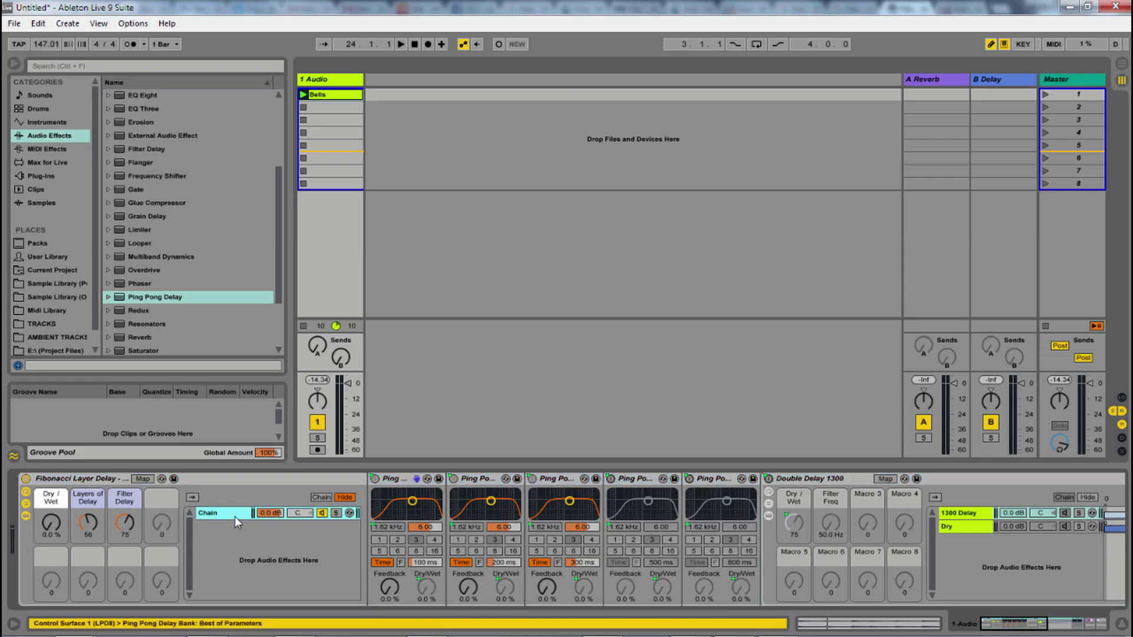
# Step: Inspect the Ping Pong Delays at 100, 200, 300, 500 and 800 ms and Double Delay 1300
pyautogui.click(391, 478)
pyautogui.click(472, 479)
pyautogui.click(559, 479)
pyautogui.click(632, 479)
pyautogui.click(708, 478)
pyautogui.click(823, 495)
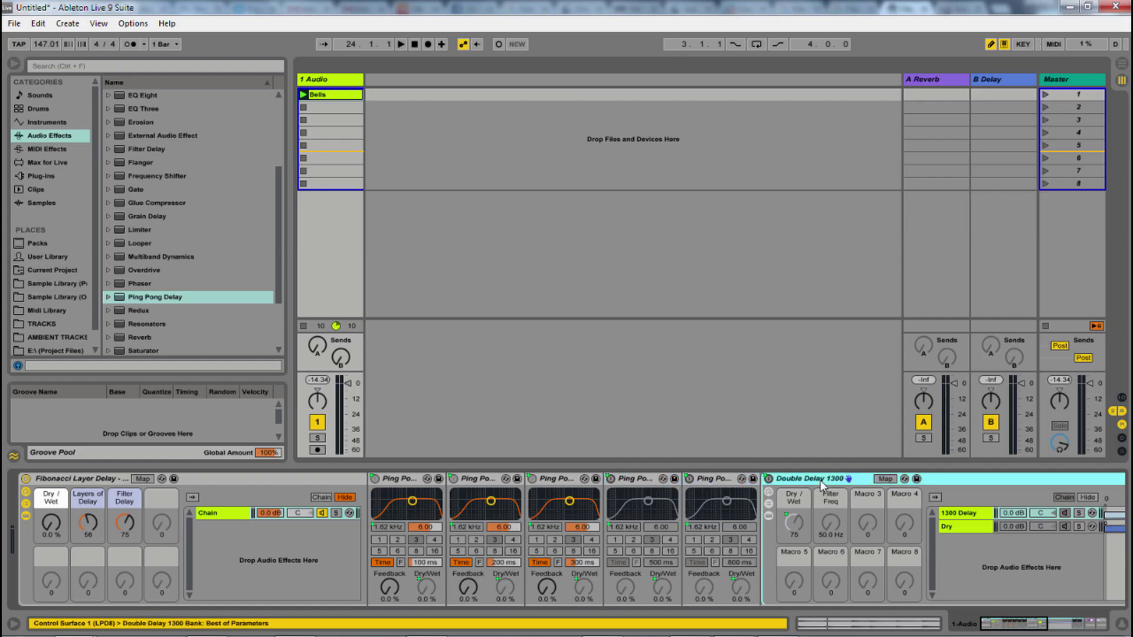
pyautogui.moveTo(1025, 626); pyautogui.dragTo(1068, 606)
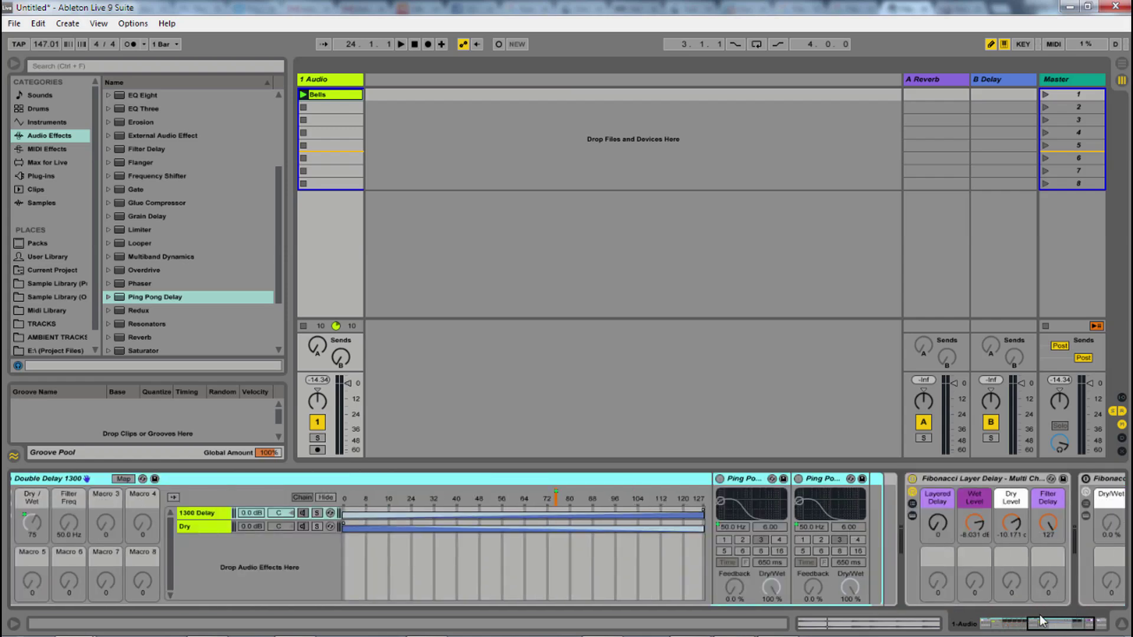
pyautogui.moveTo(1038, 623); pyautogui.dragTo(990, 624)
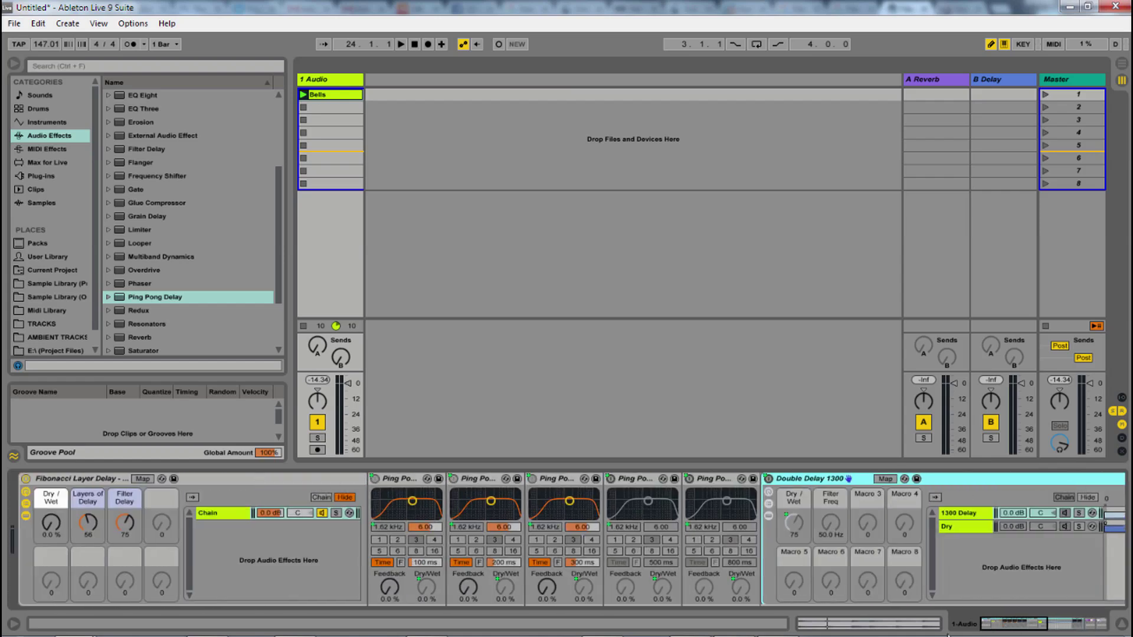
# Step: Collapse the Double Delay 1300 rack and play the Bells with the Single rack's wet mix at 23%
pyautogui.click(768, 515)
pyautogui.click(768, 492)
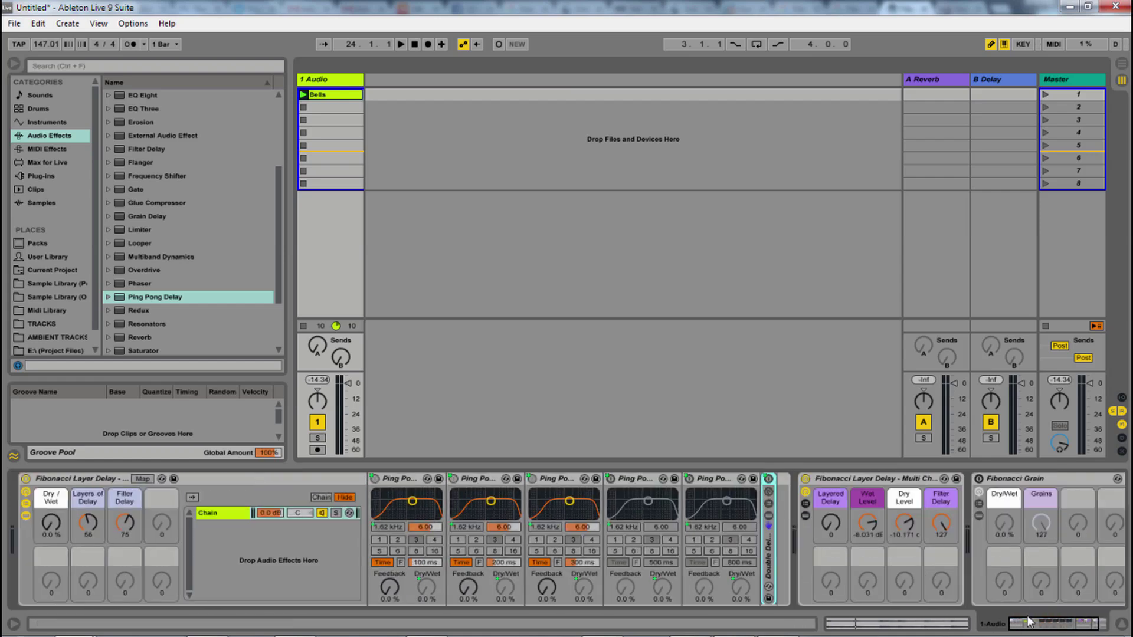
pyautogui.moveTo(41, 534); pyautogui.dragTo(41, 482)
pyautogui.press('space')
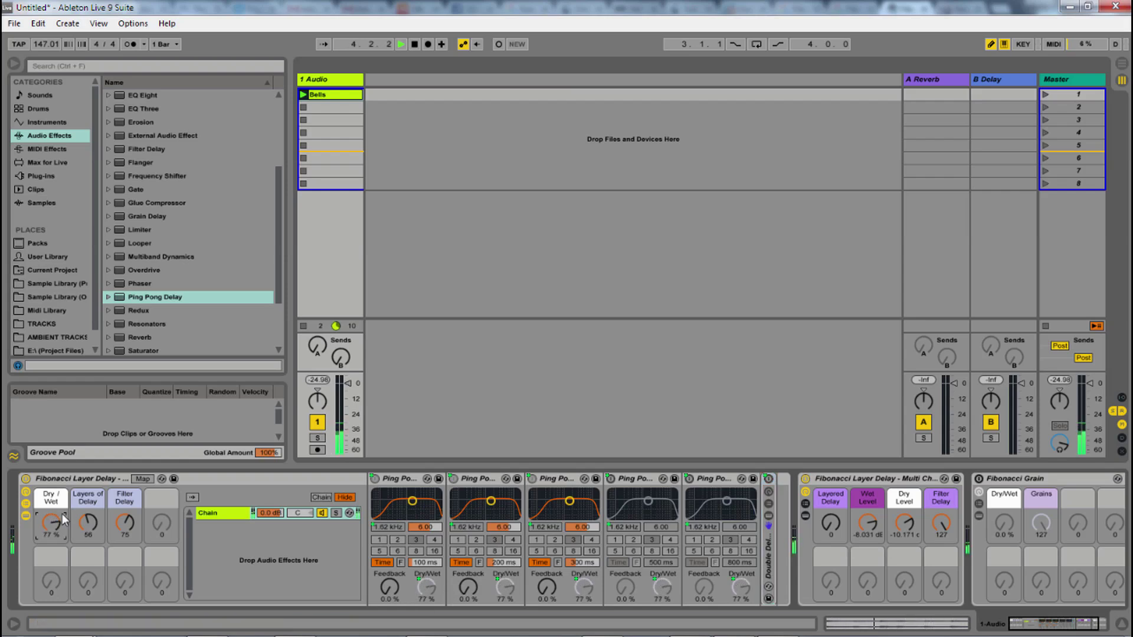
# Step: Sweep the wet mix and Filter Delay macros while watching the 100 and 200 ms delays, then stop
pyautogui.moveTo(62, 521); pyautogui.dragTo(88, 481)
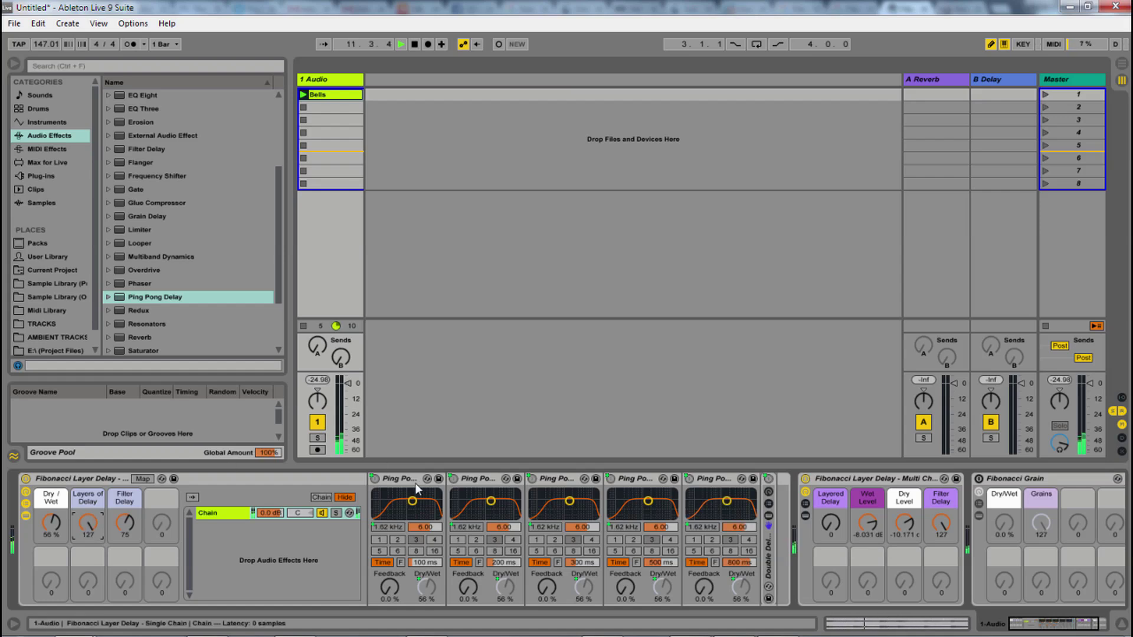
pyautogui.click(437, 478)
pyautogui.click(481, 484)
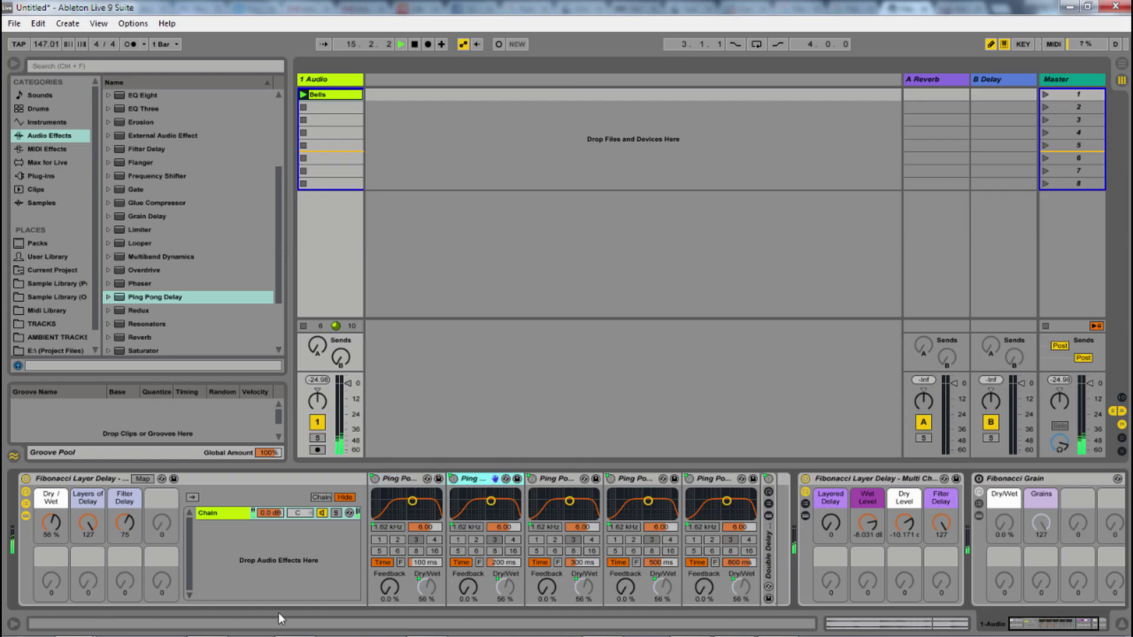
pyautogui.moveTo(128, 526); pyautogui.dragTo(88, 574)
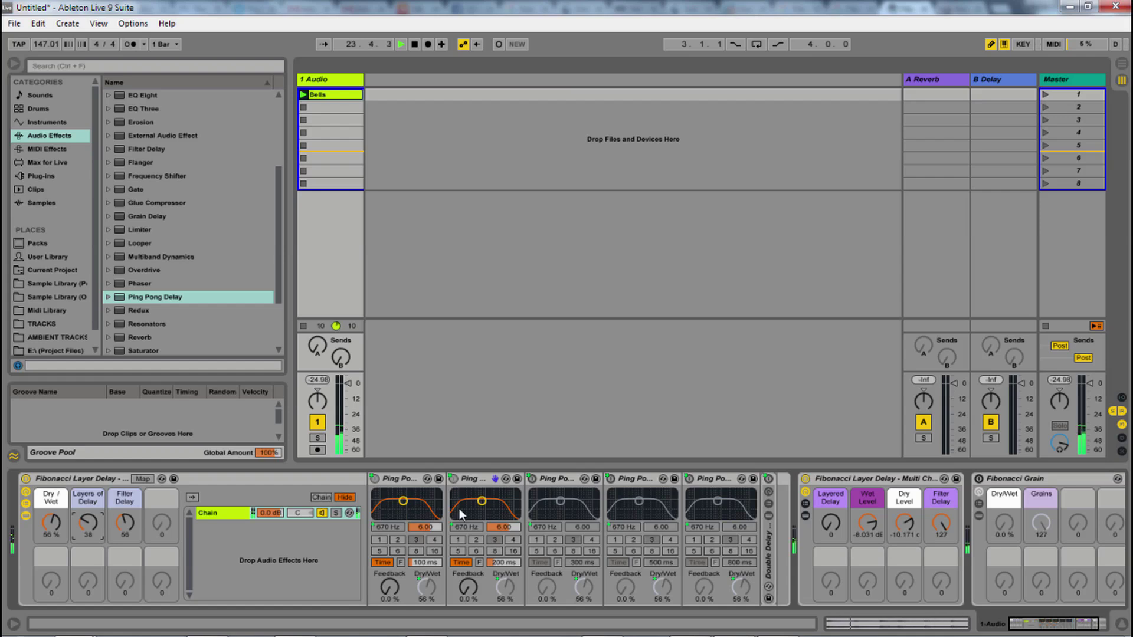
pyautogui.press('space')
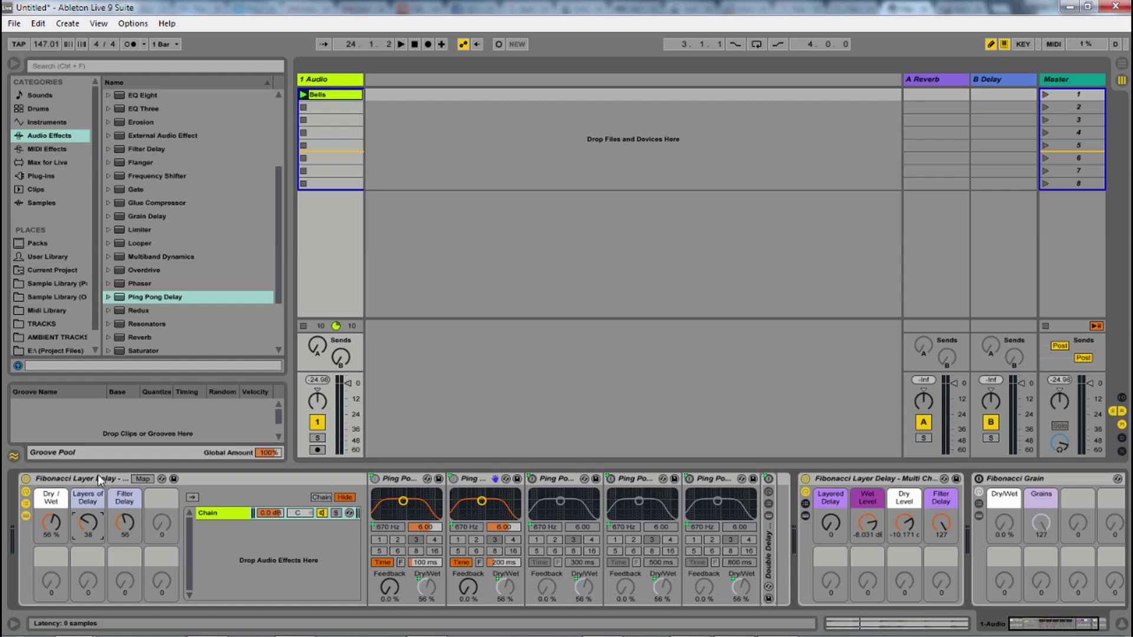
# Step: Fold the Single rack's chain and expand the Multi Chain rack's chains and devices, selecting Dry
pyautogui.click(25, 515)
pyautogui.click(199, 515)
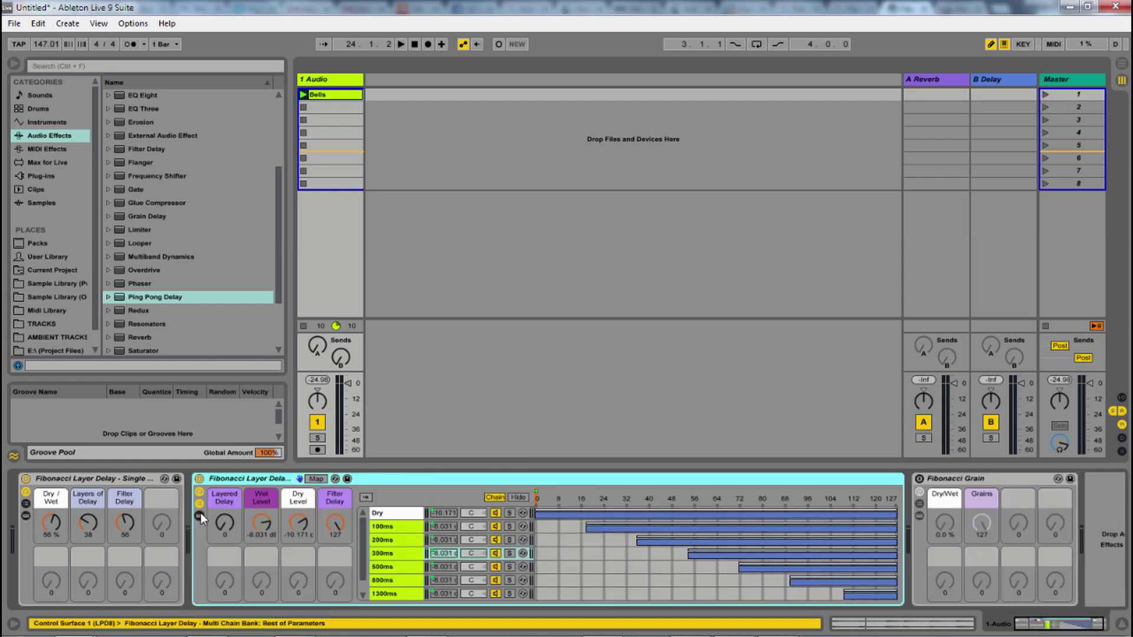
pyautogui.click(201, 512)
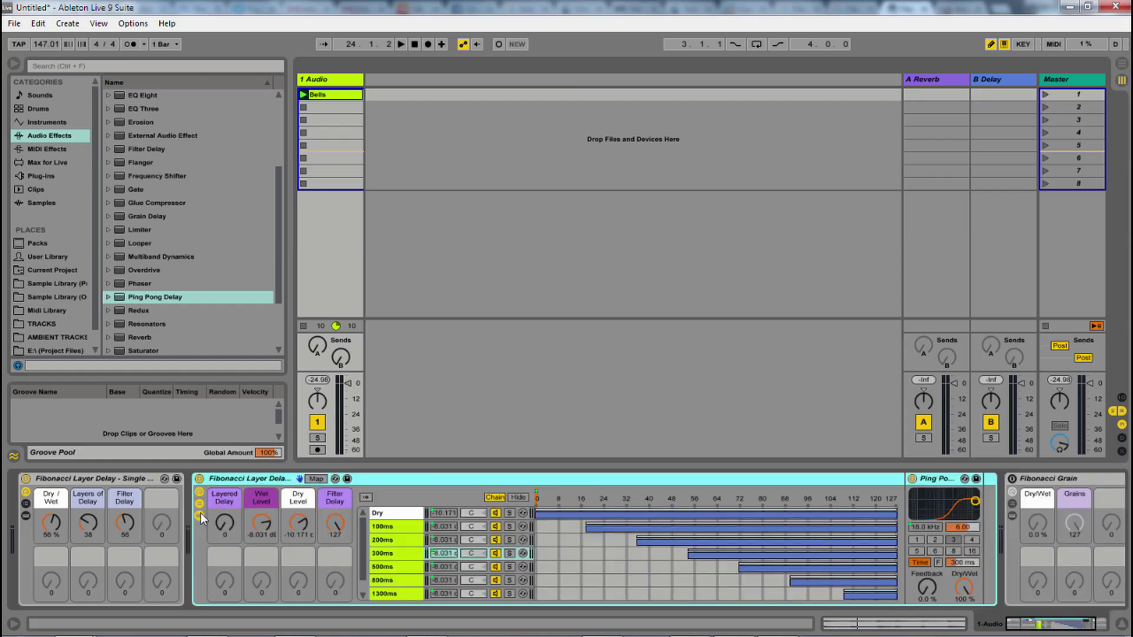
pyautogui.click(419, 517)
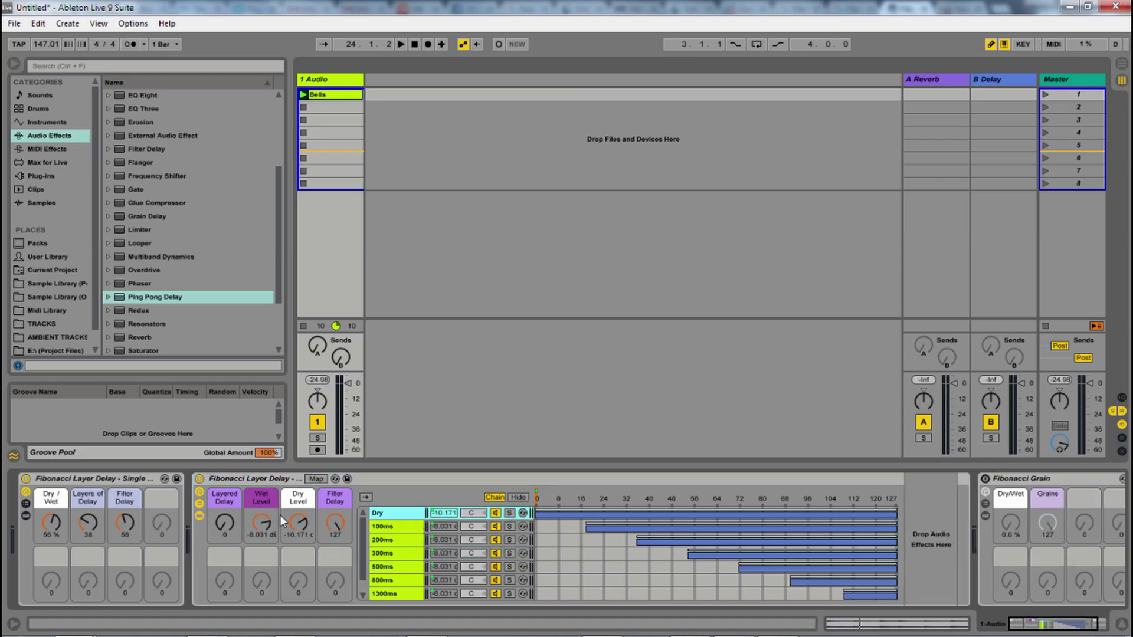
# Step: Play the Bells with the Single rack at 0% Dry/Wet while raising the Layered Delay macro
pyautogui.moveTo(51, 523); pyautogui.dragTo(51, 555)
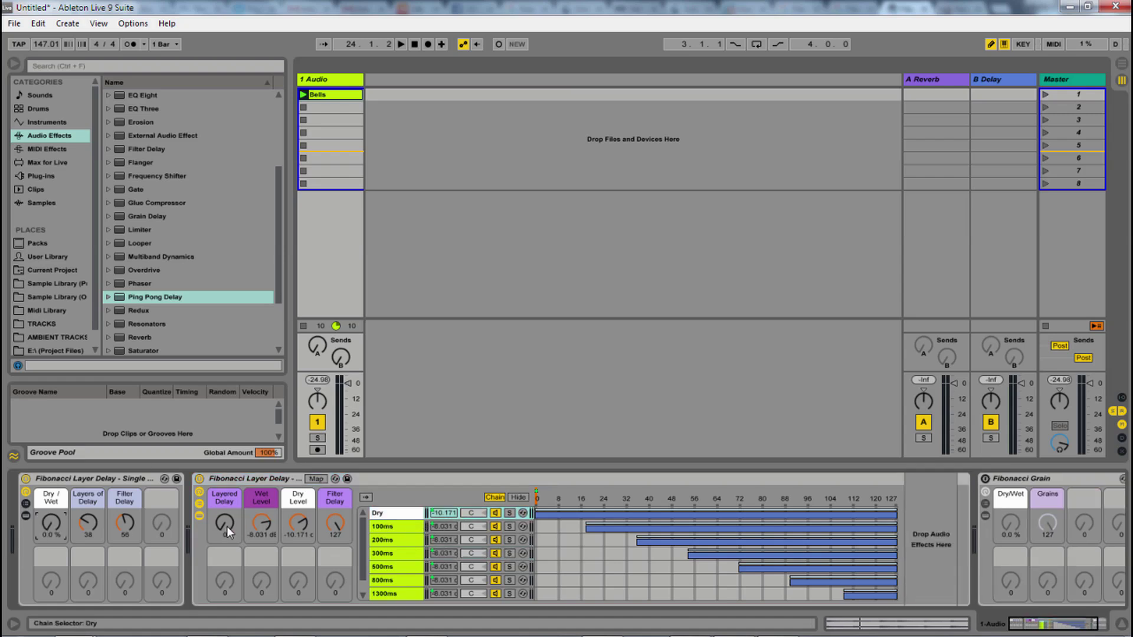
pyautogui.press('space')
pyautogui.moveTo(227, 526); pyautogui.dragTo(226, 512)
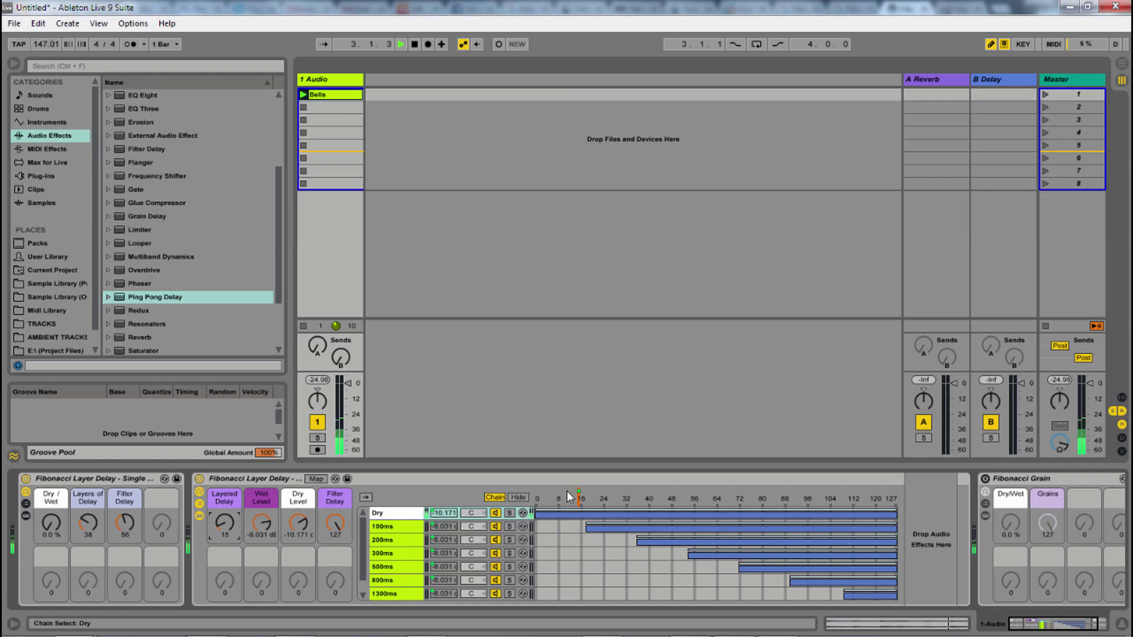
pyautogui.moveTo(224, 525); pyautogui.dragTo(224, 506)
# Step: Select the 100ms chain, then delete the Dry chain and undo the deletion
pyautogui.click(396, 525)
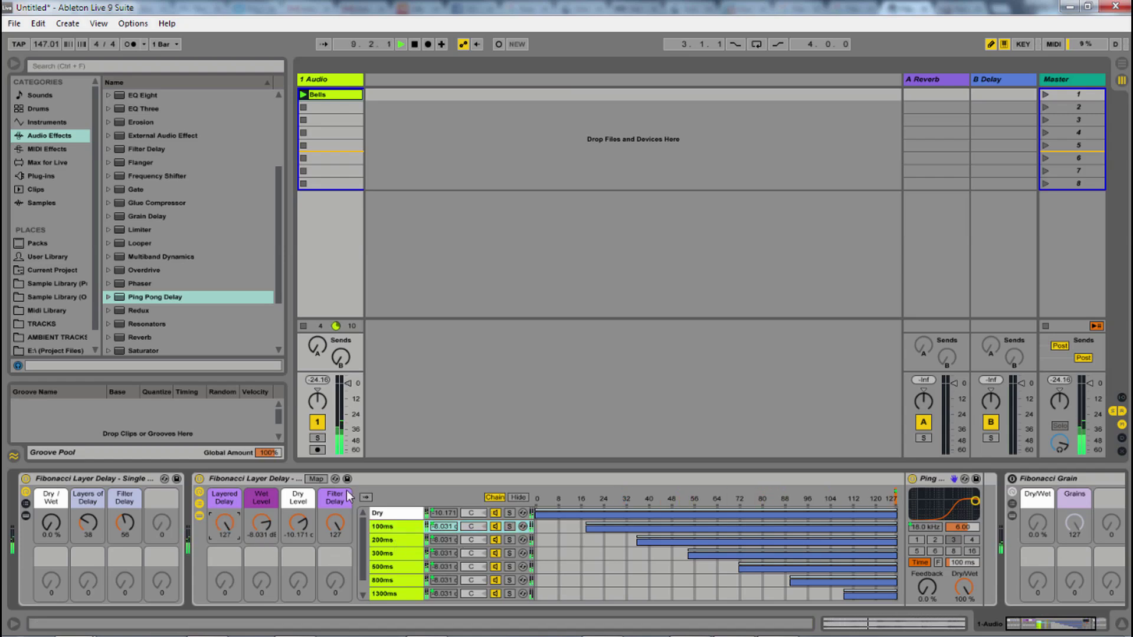
pyautogui.press('Delete')
pyautogui.hotkey('ctrl', 'z')
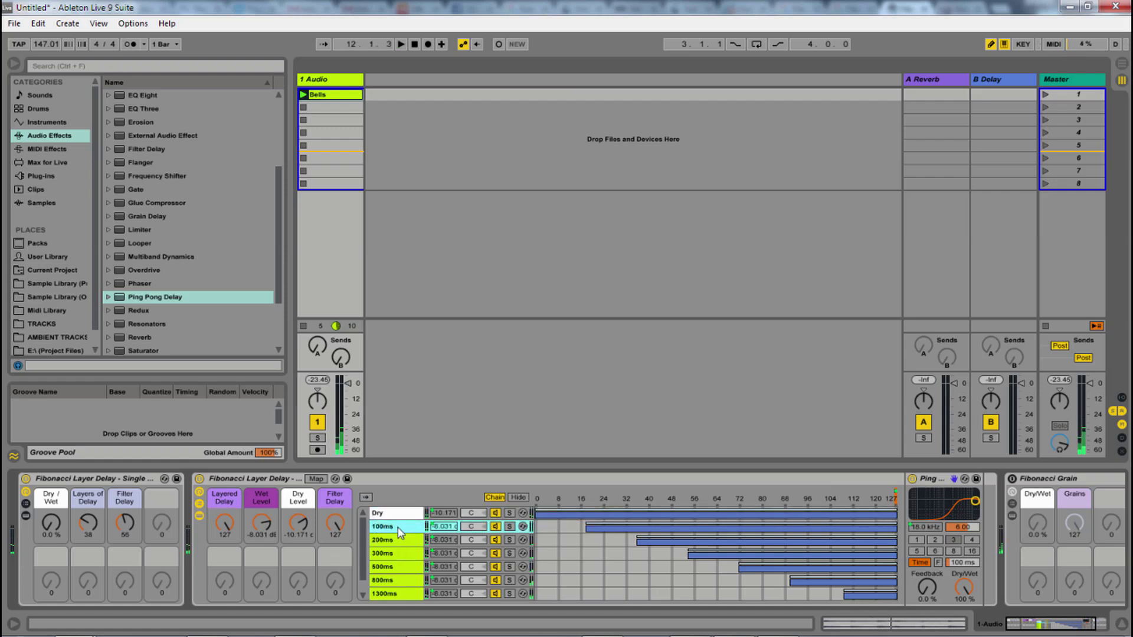
# Step: Inspect the Dry, 100, 200, 300, 500, 800 and 1300ms chains, then reselect Dry and play the Bells
pyautogui.click(450, 530)
pyautogui.click(381, 514)
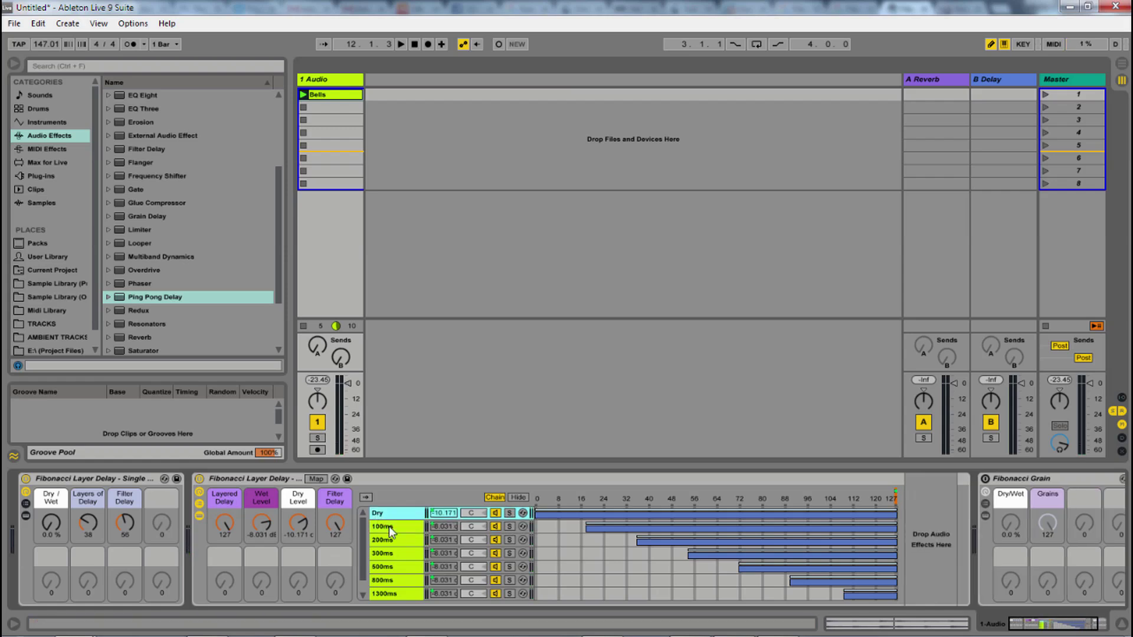
pyautogui.click(390, 527)
pyautogui.click(399, 540)
pyautogui.click(403, 553)
pyautogui.click(407, 567)
pyautogui.click(406, 580)
pyautogui.click(411, 594)
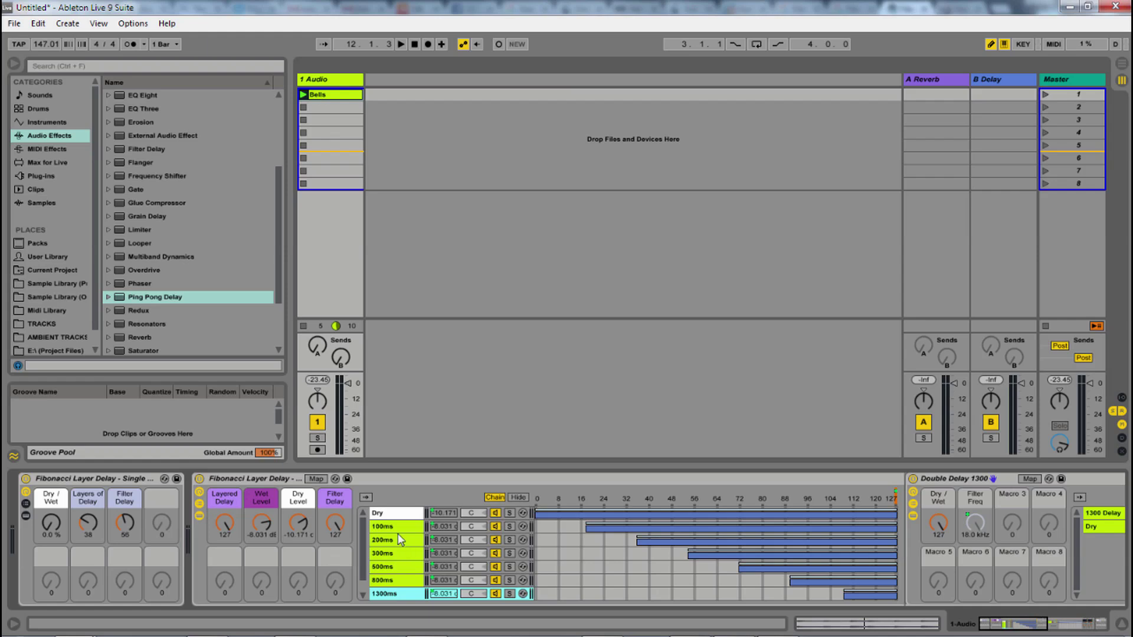
pyautogui.click(396, 513)
pyautogui.press('space')
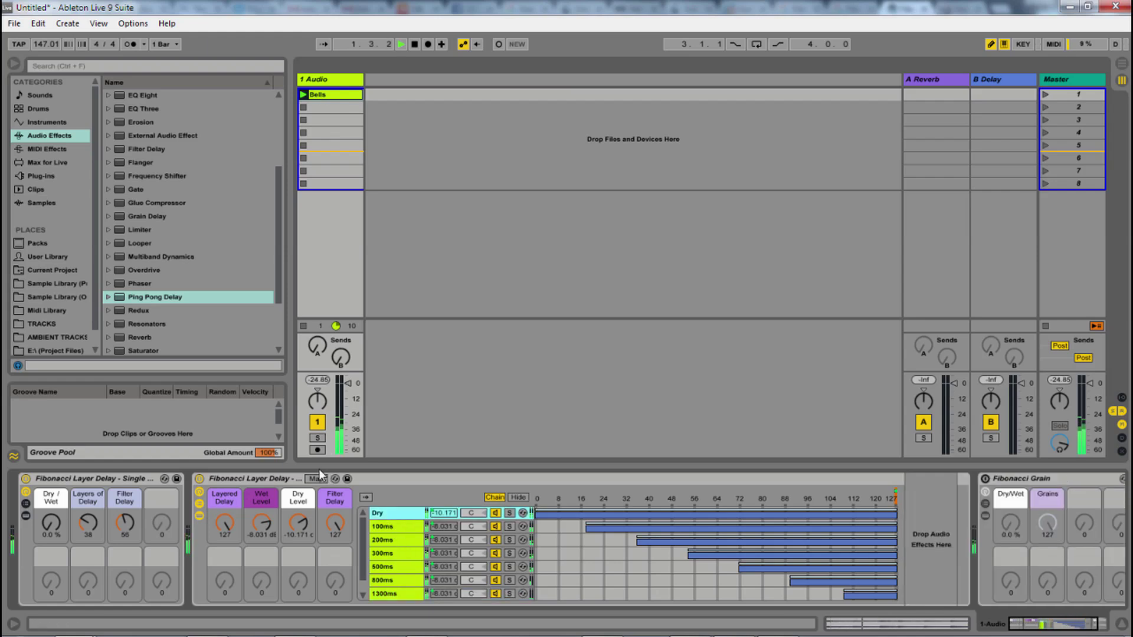
# Step: Drop the Multi Chain Wet Level to -inf, then set wet to -5.622 dB and dry to -6.958 dB
pyautogui.click(264, 522)
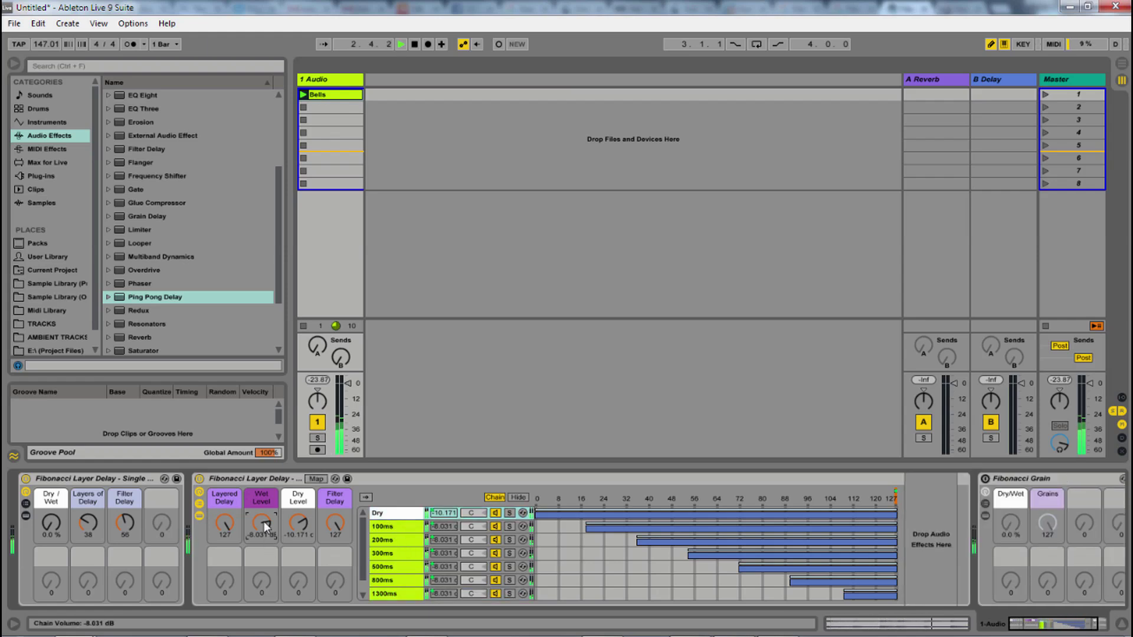
pyautogui.moveTo(264, 521); pyautogui.dragTo(264, 584)
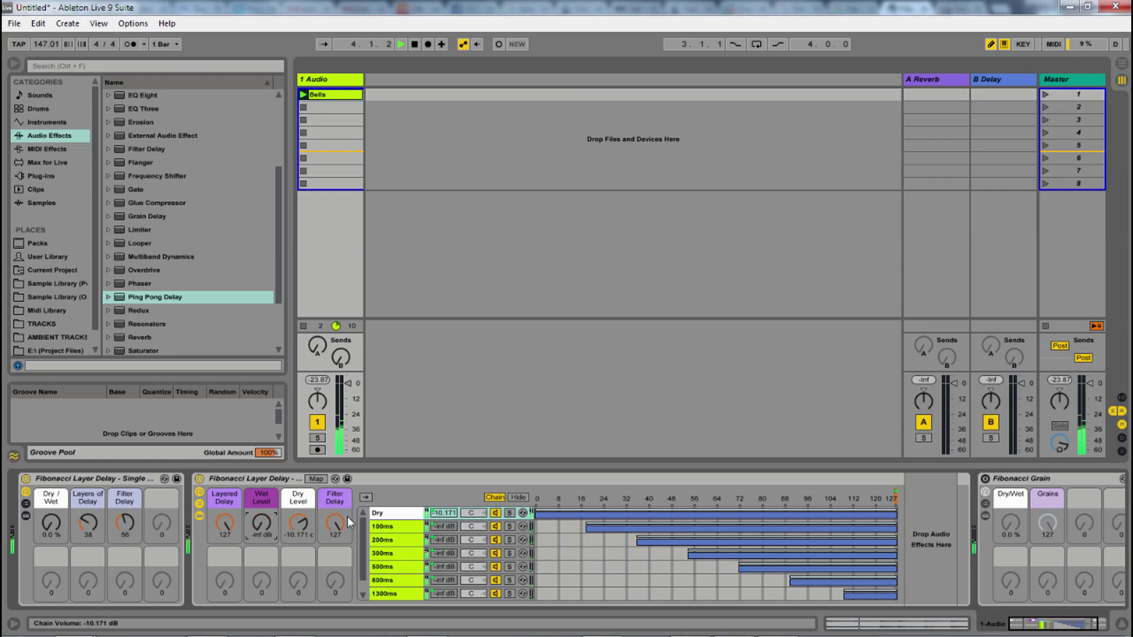
pyautogui.scroll(-1, 415, 549)
pyautogui.moveTo(262, 537); pyautogui.dragTo(286, 526)
pyautogui.scroll(1, 390, 566)
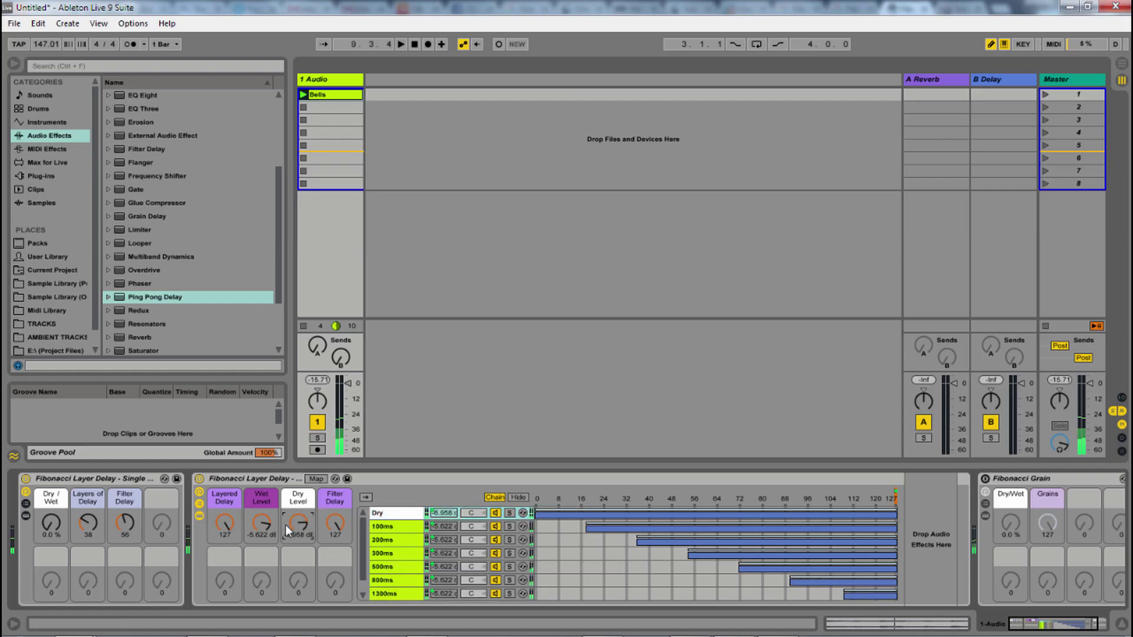
# Step: Show the 100ms Ping Pong Delay and replay, sweeping Filter Delay up to 64
pyautogui.click(382, 530)
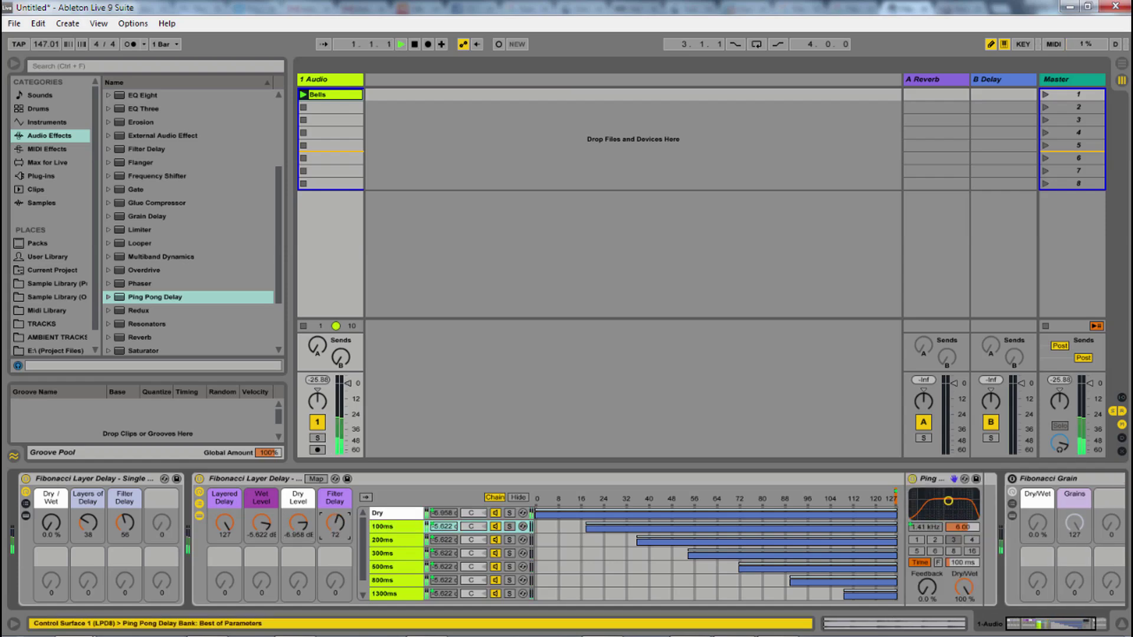
pyautogui.press('space')
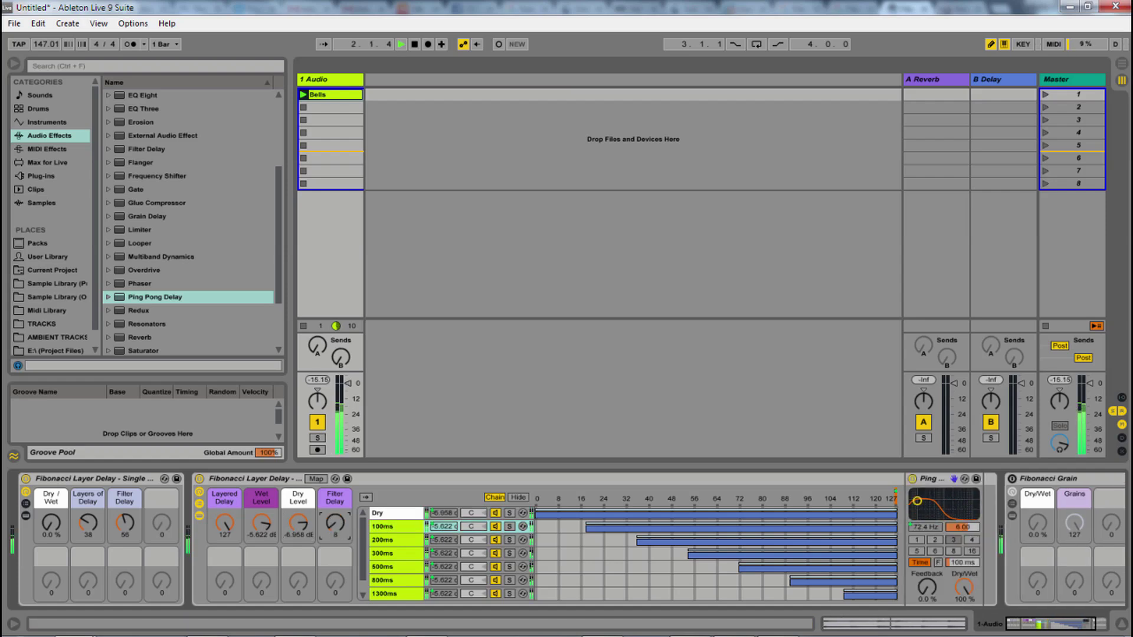
pyautogui.moveTo(334, 522); pyautogui.dragTo(335, 492)
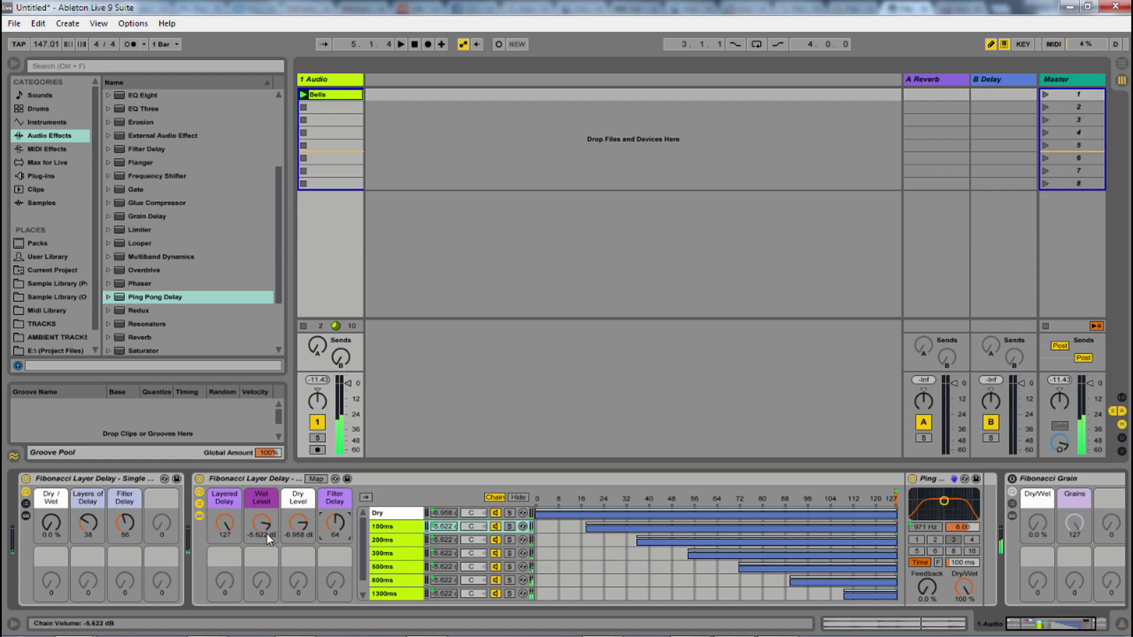
# Step: Hide the Multi Chain rack's devices and chains, then power on Fibonacci Grain and show its Simple Delays
pyautogui.click(199, 515)
pyautogui.click(199, 504)
pyautogui.click(456, 479)
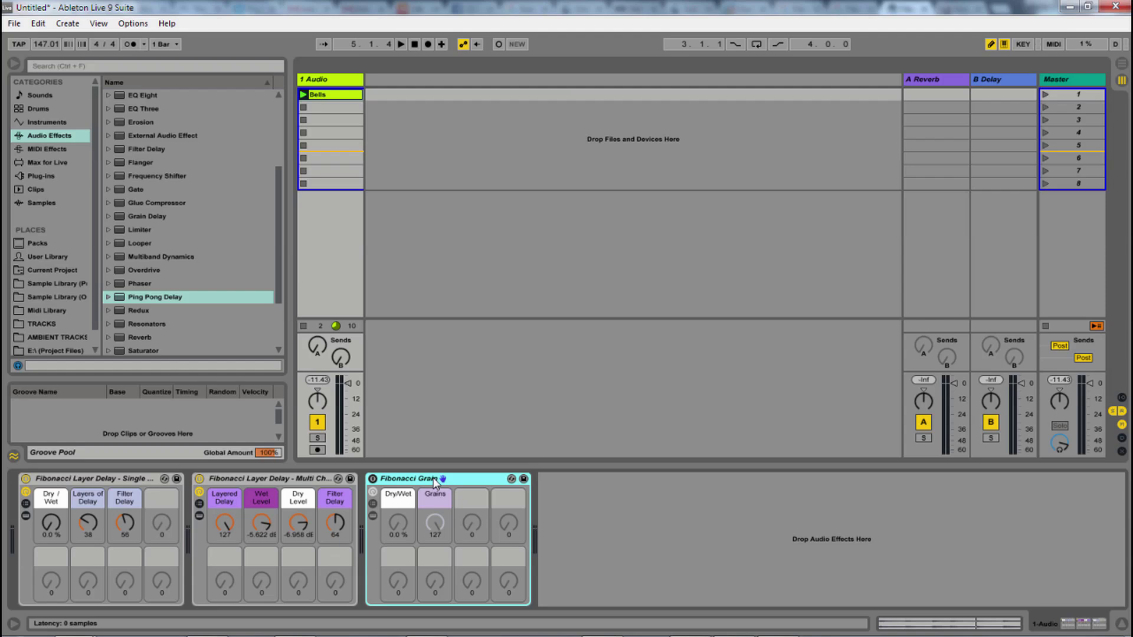
pyautogui.click(373, 479)
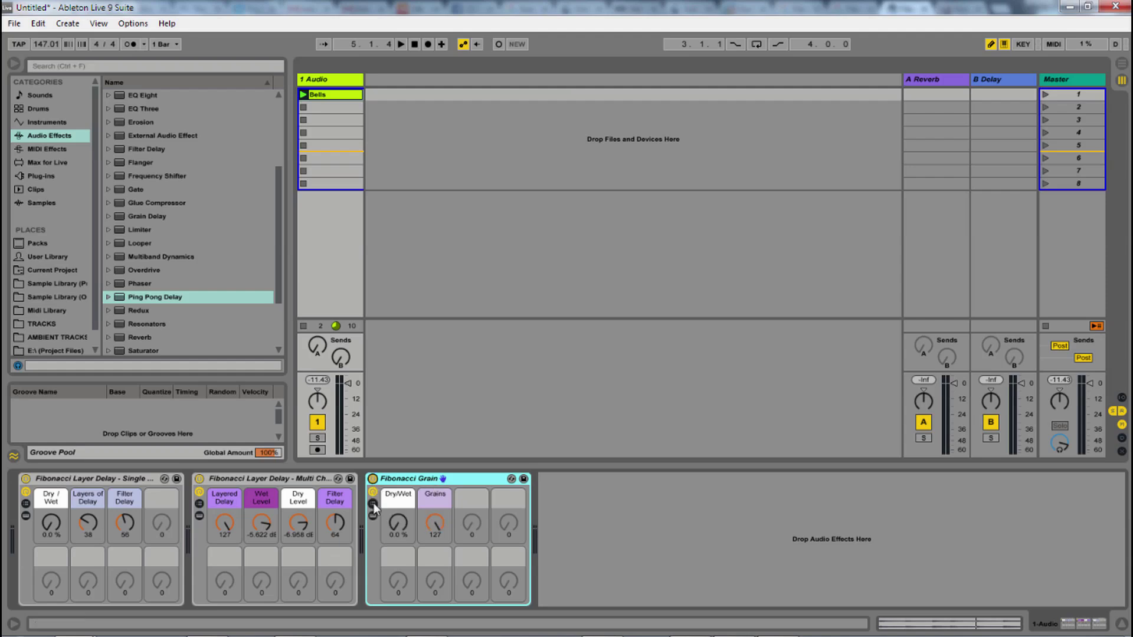
pyautogui.click(373, 504)
pyautogui.click(373, 516)
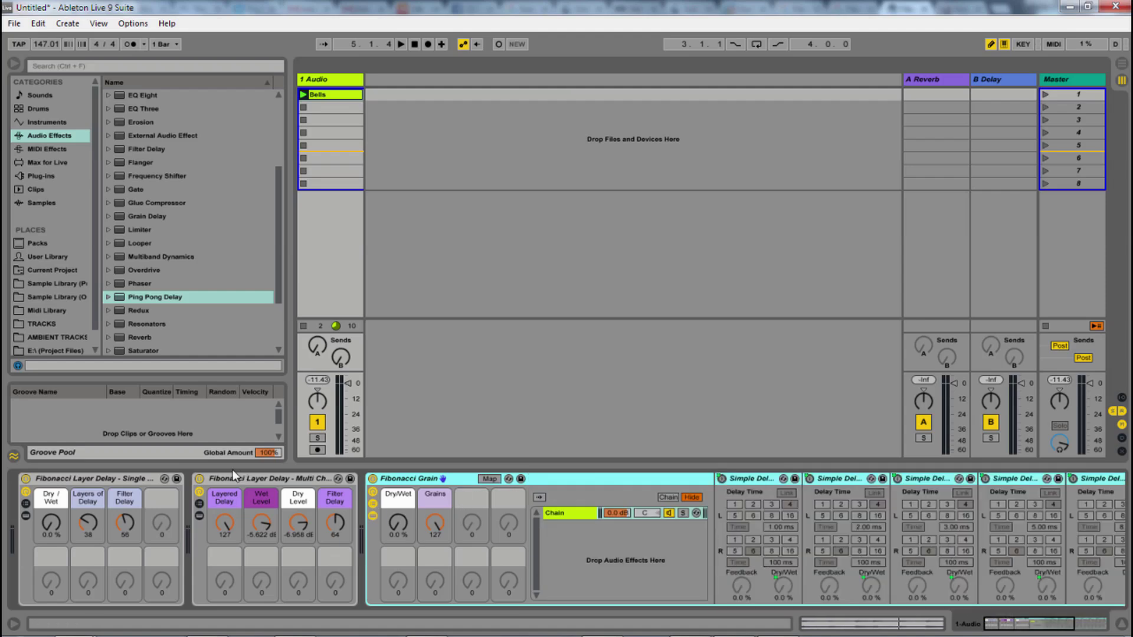
# Step: Bypass the Multi Chain rack and play the Bells with Fibonacci Grain at 50% Dry/Wet and Grains 14
pyautogui.click(199, 479)
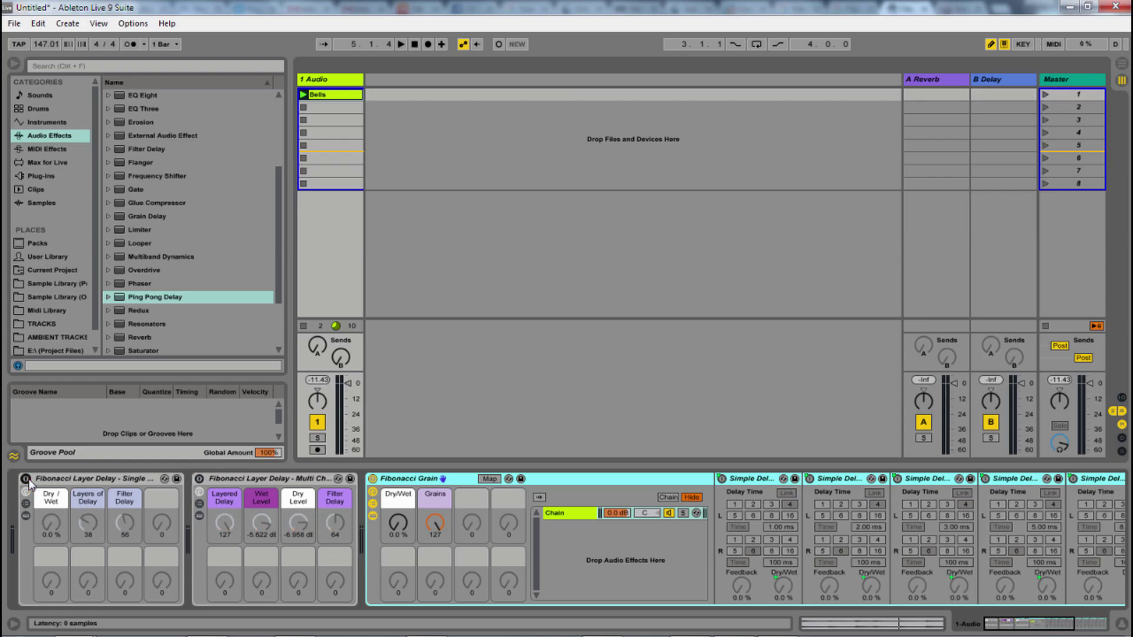
pyautogui.press('space')
pyautogui.moveTo(398, 523); pyautogui.dragTo(398, 466)
pyautogui.moveTo(441, 530); pyautogui.dragTo(441, 589)
pyautogui.moveTo(397, 523); pyautogui.dragTo(398, 583)
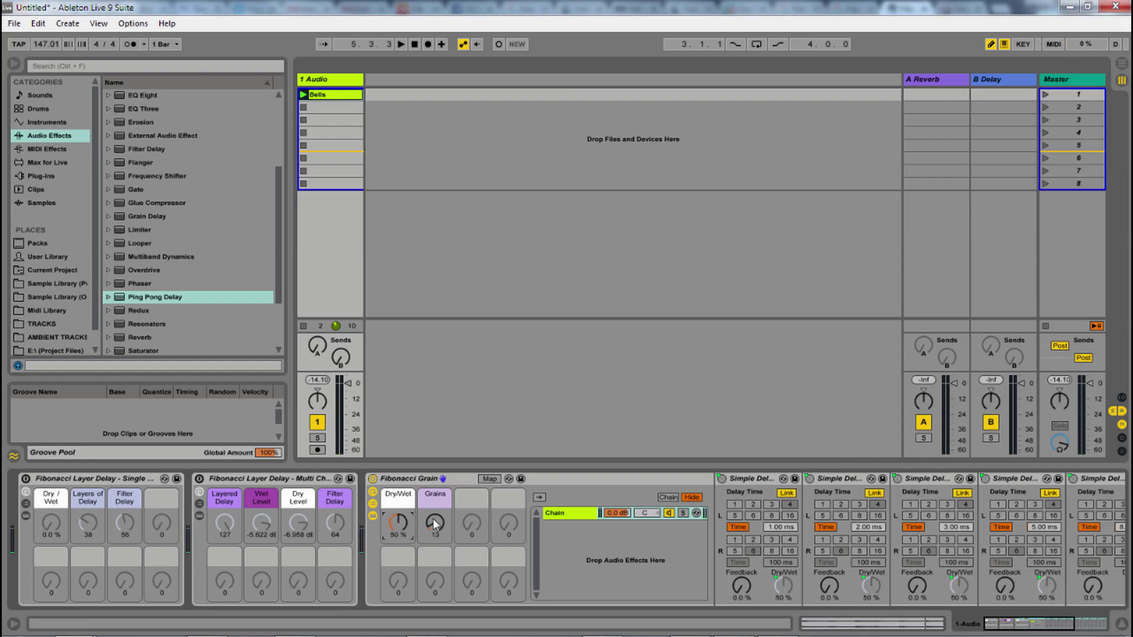
pyautogui.press('space')
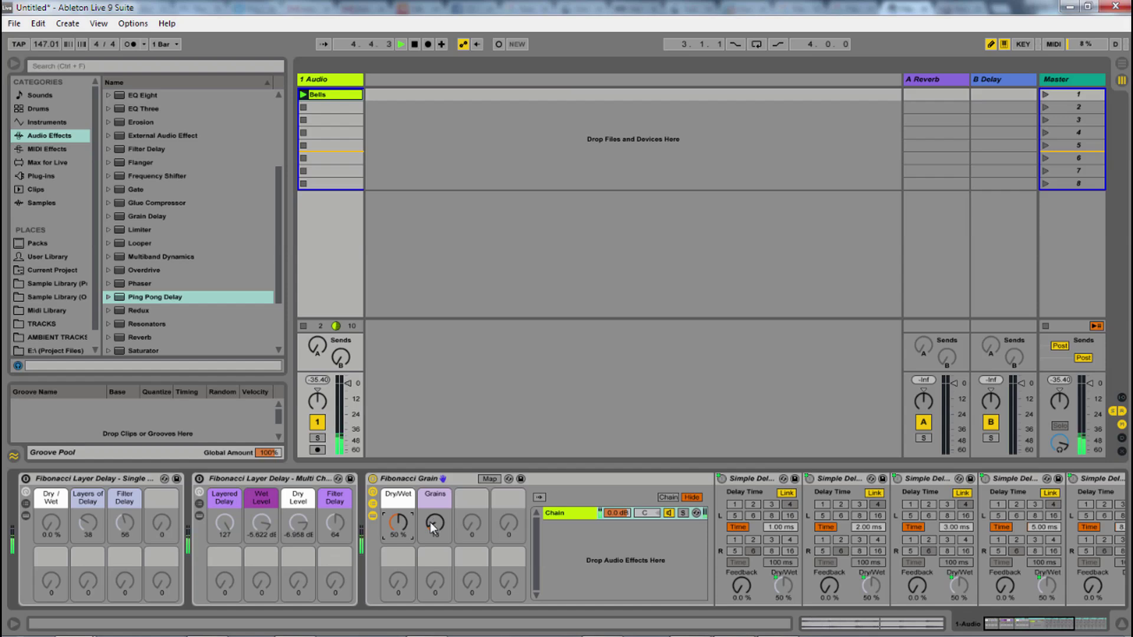
pyautogui.moveTo(432, 527); pyautogui.dragTo(433, 523)
pyautogui.moveTo(1055, 625)
pyautogui.mouseDown()
pyautogui.moveTo(1089, 625)
pyautogui.moveTo(1071, 625)
pyautogui.mouseUp()
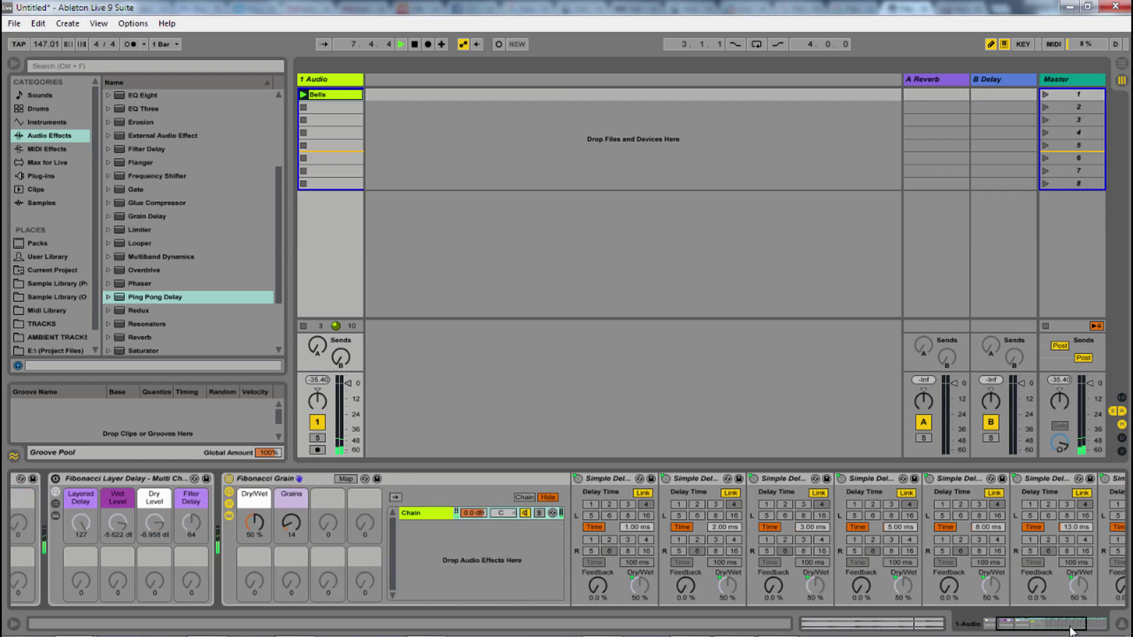
# Step: Hide the grain chain list and sweep Grains between 53 and 11, then raise it while playing and stop
pyautogui.click(229, 503)
pyautogui.moveTo(298, 534); pyautogui.dragTo(298, 467)
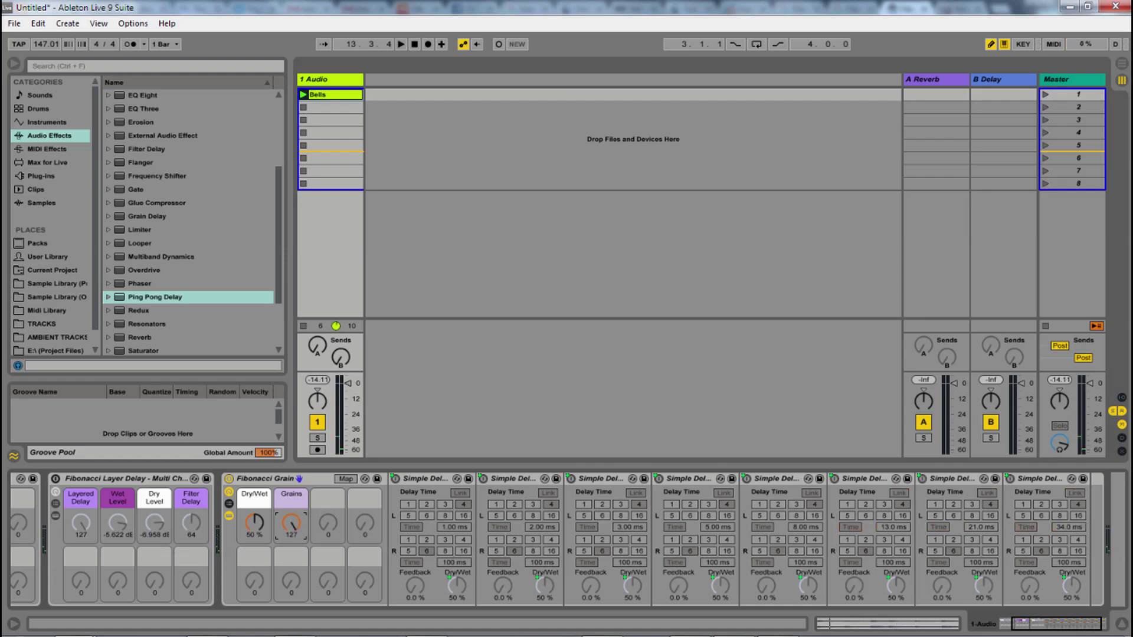
pyautogui.moveTo(298, 467); pyautogui.dragTo(298, 535)
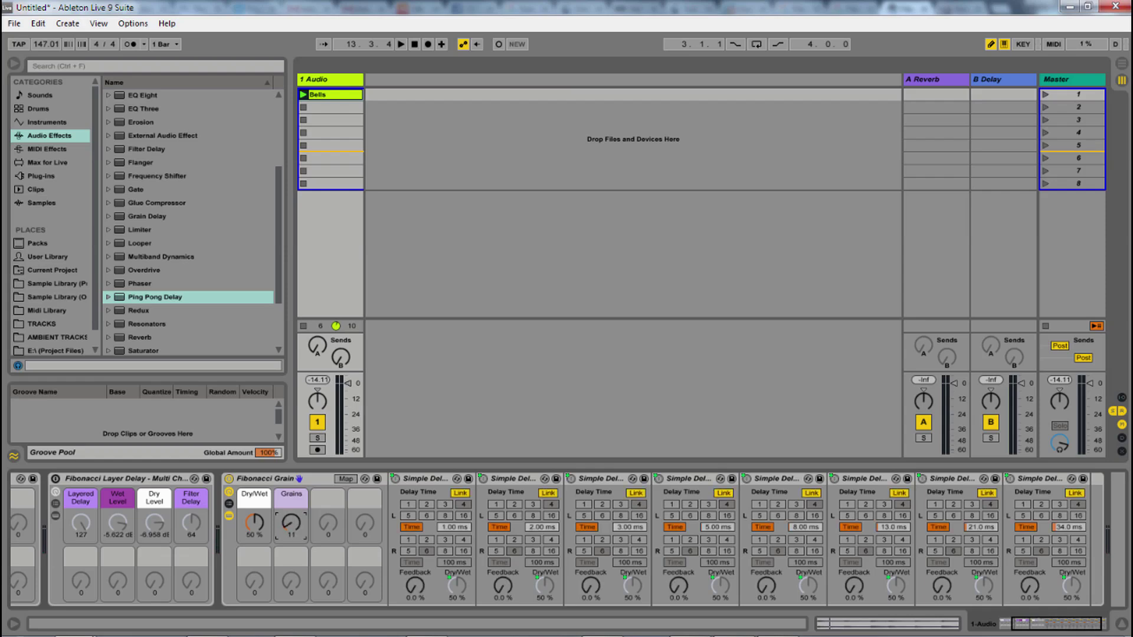
pyautogui.press('space')
pyautogui.moveTo(299, 479); pyautogui.dragTo(299, 407)
pyautogui.press('space')
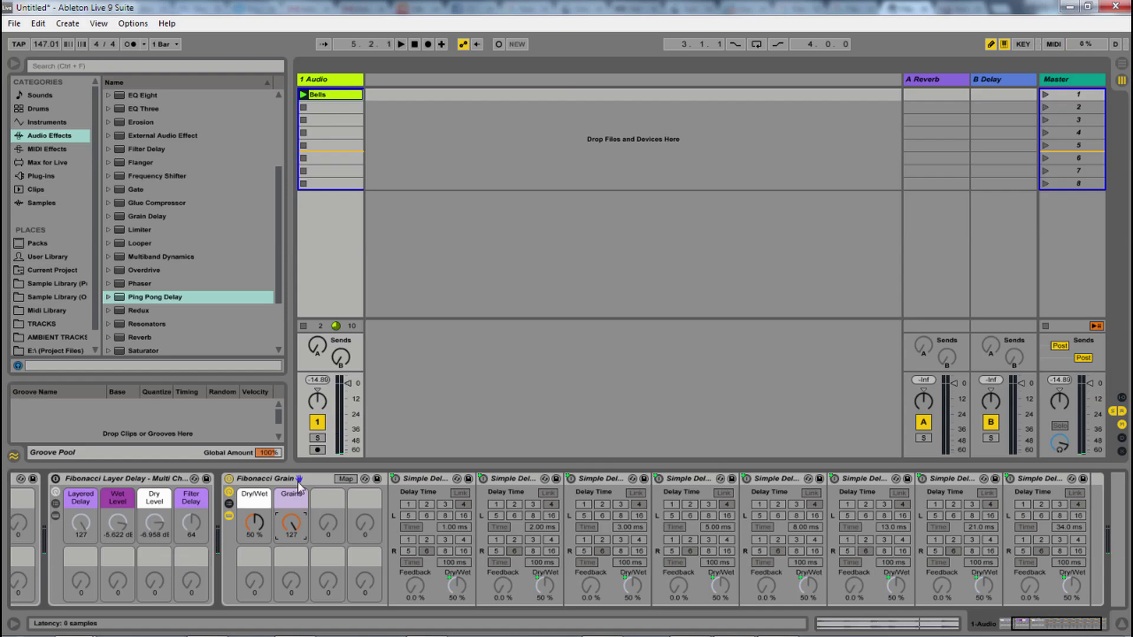
# Step: Fold away the Fibonacci Grain rack's Simple Delays so all three racks sit side by side
pyautogui.click(228, 516)
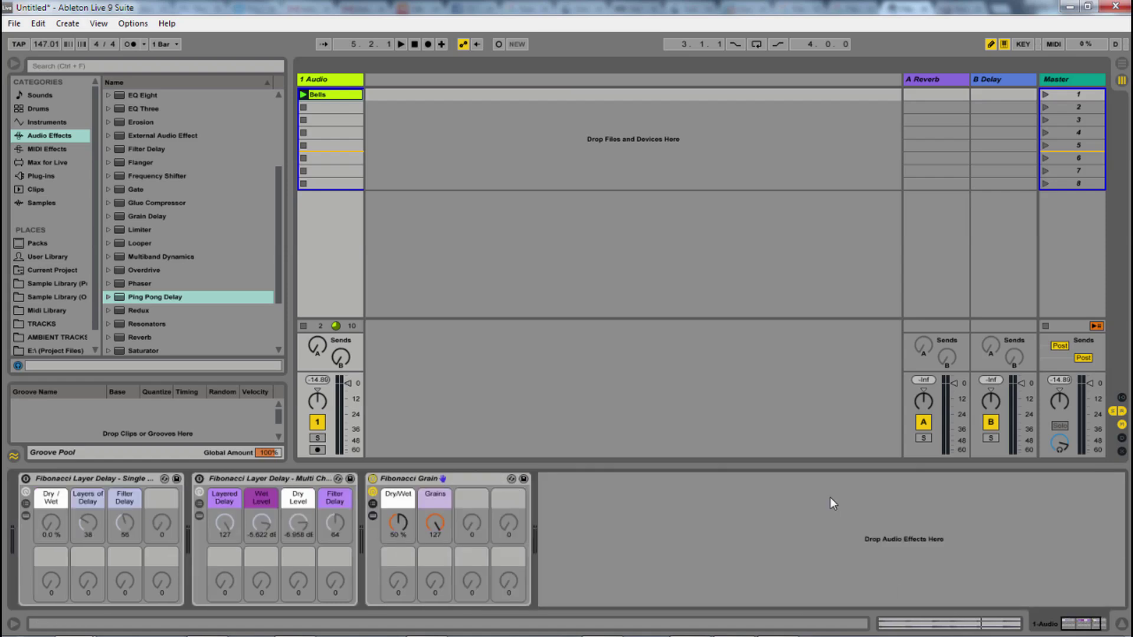